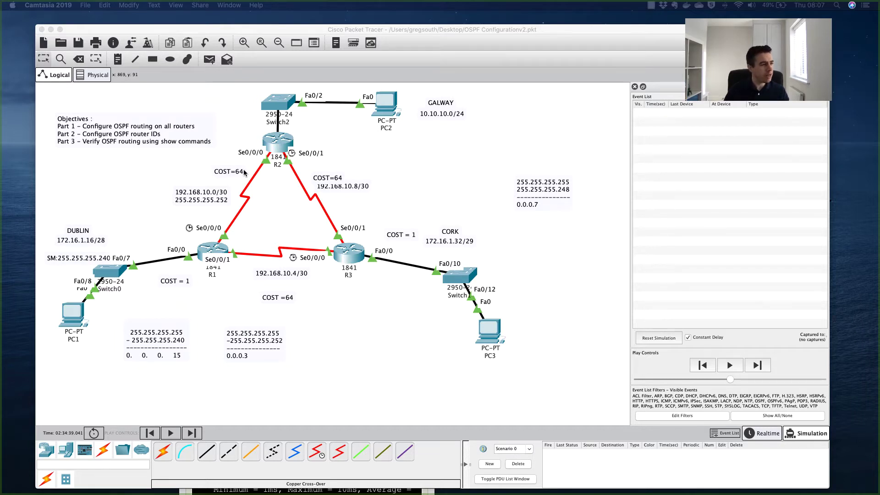
Open router R1's command line and leave interface configuration mode for the privileged EXEC prompt
left_click(214, 248)
left_click(214, 249)
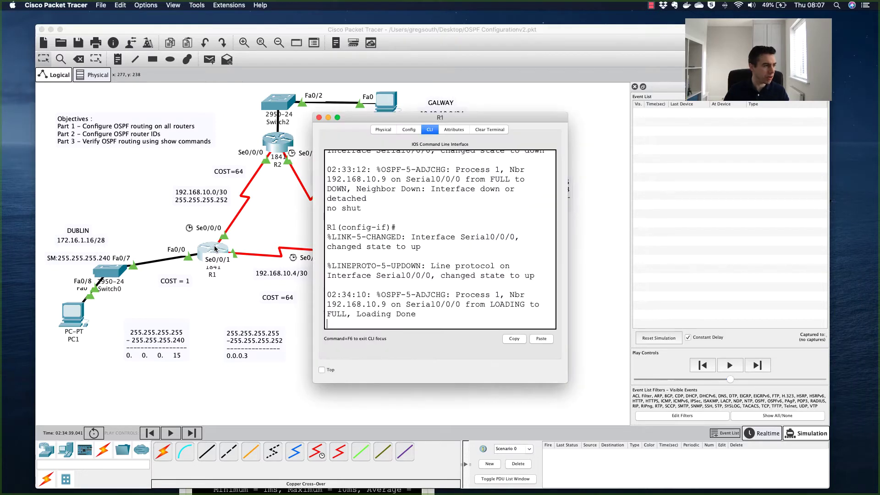
key("Return")
key("Return")
key("Return")
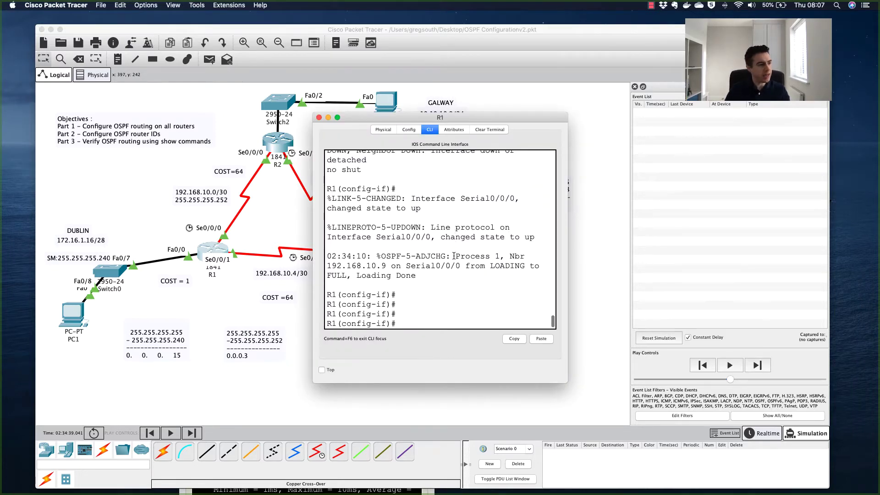
key("ctrl+z")
key("Return")
key("Return")
key("Return")
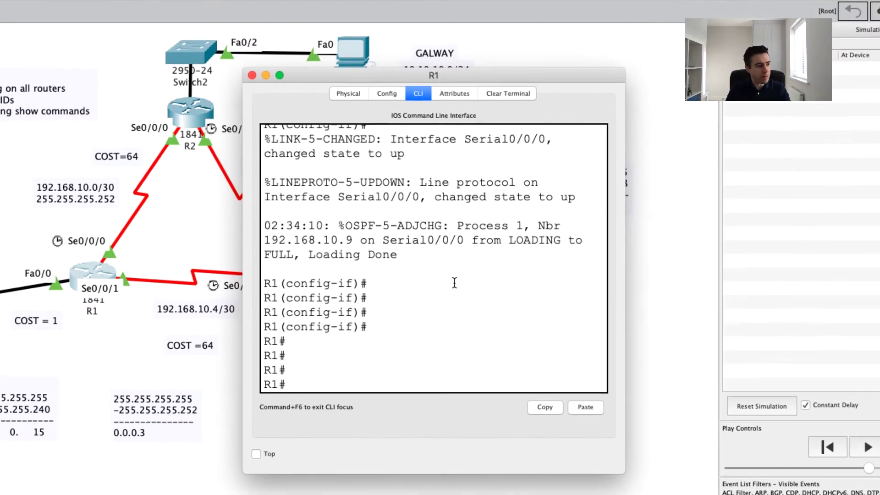
Run show int ser0/0/0 on R1, widen its window and examine the interface's bandwidth (BW) value
type("show int ser")
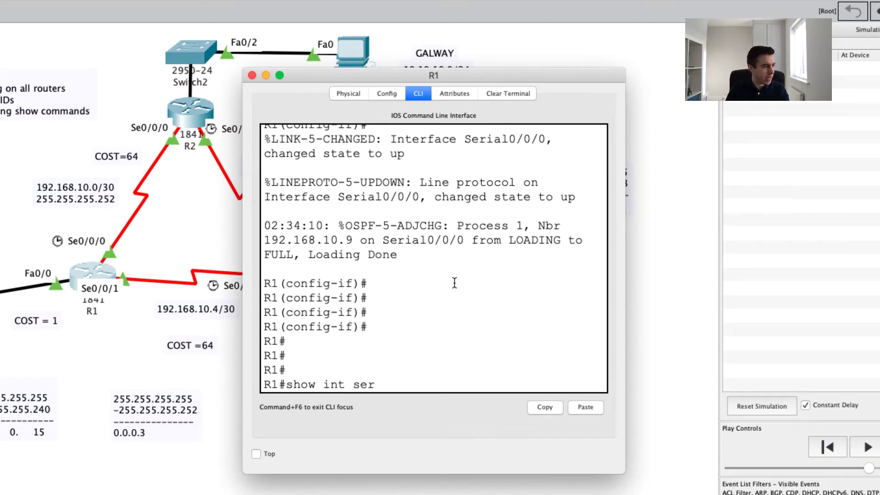
type("0/0/0")
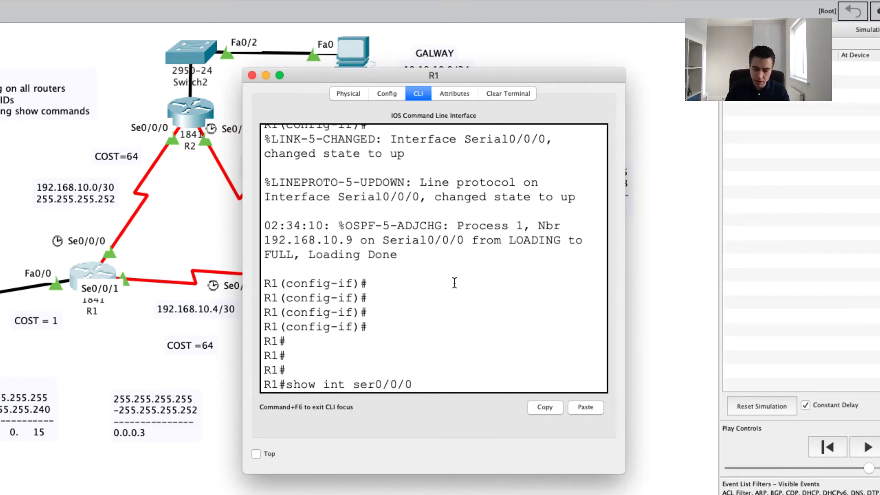
key("Return")
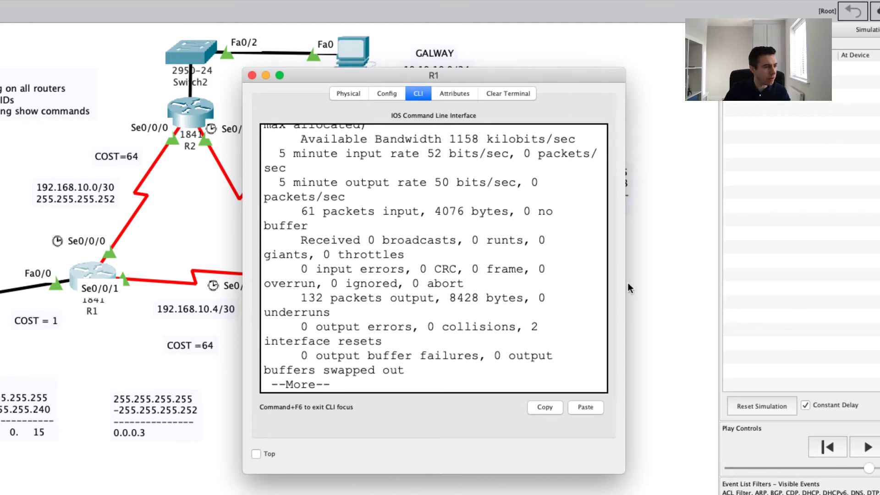
left_click_drag(626, 282, 870, 277)
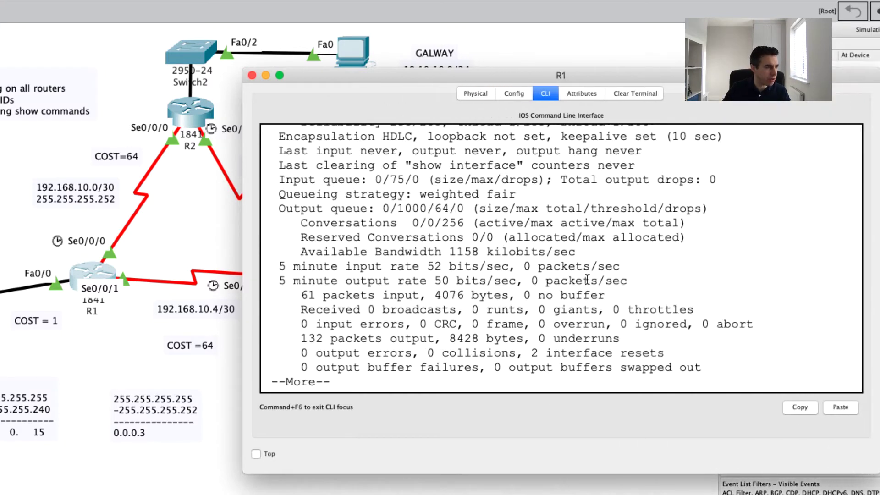
scroll(575, 280, "up", 5)
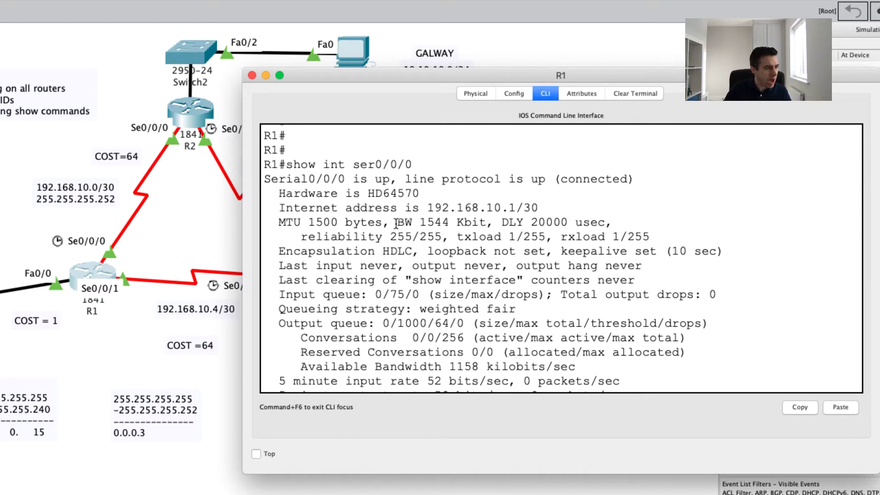
left_click_drag(397, 223, 486, 225)
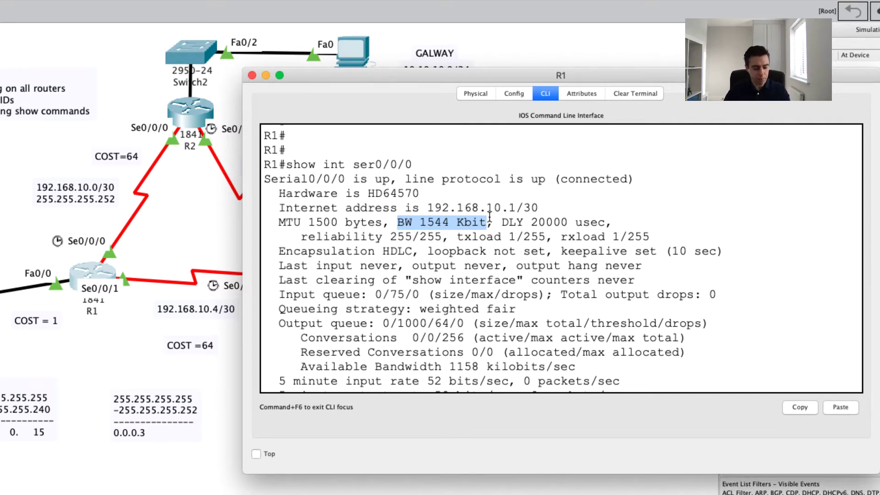
left_click_drag(509, 236, 537, 253)
left_click(536, 253)
scroll(537, 270, "down", 5)
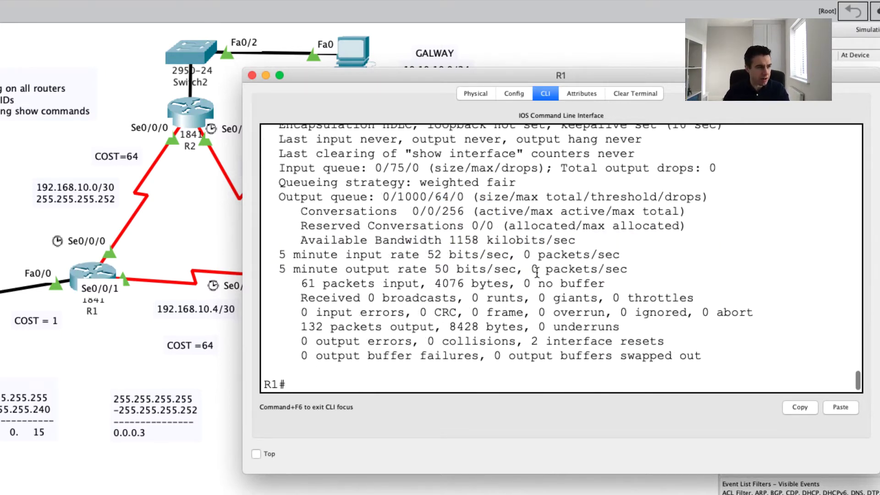
Run show ip ospf int s0/0/0 on R1 and examine the interface's OSPF cost
key("Return")
key("Return")
key("Return")
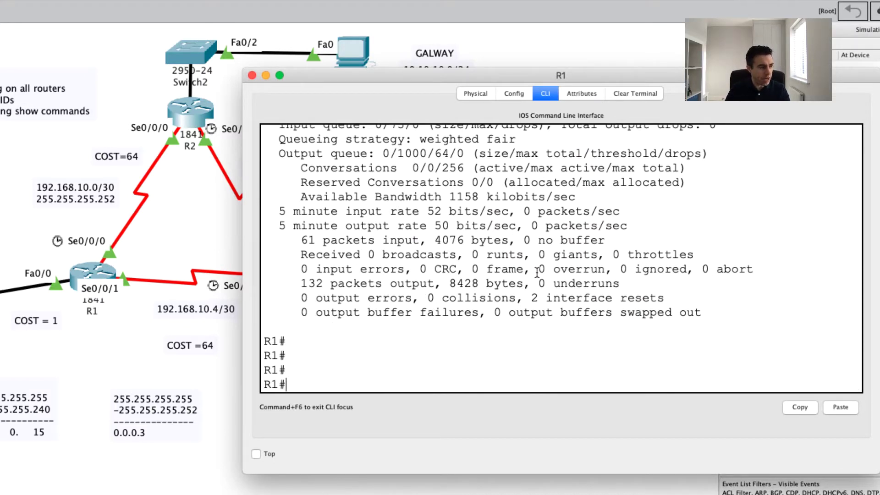
type("show i")
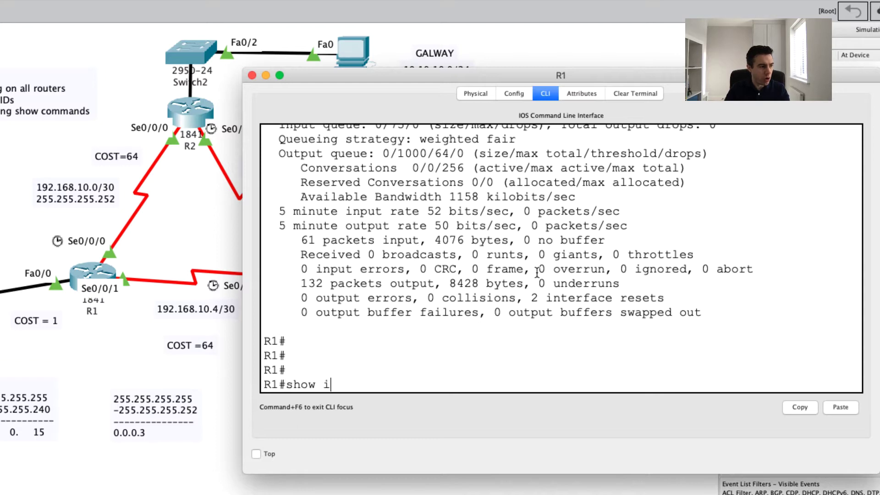
type("p ospf int")
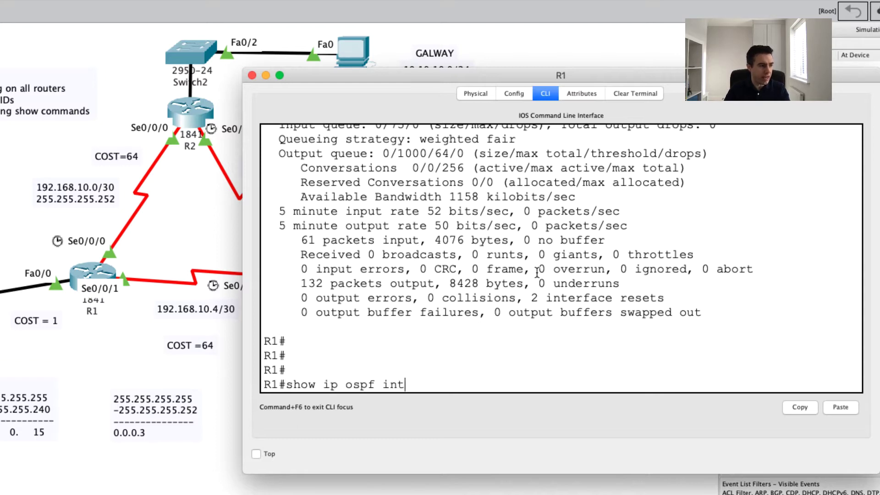
type(" s")
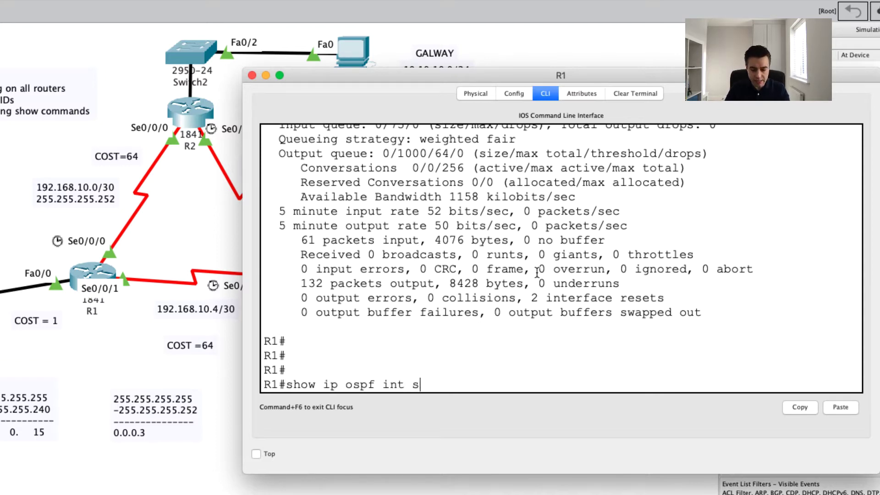
type("0/0/0")
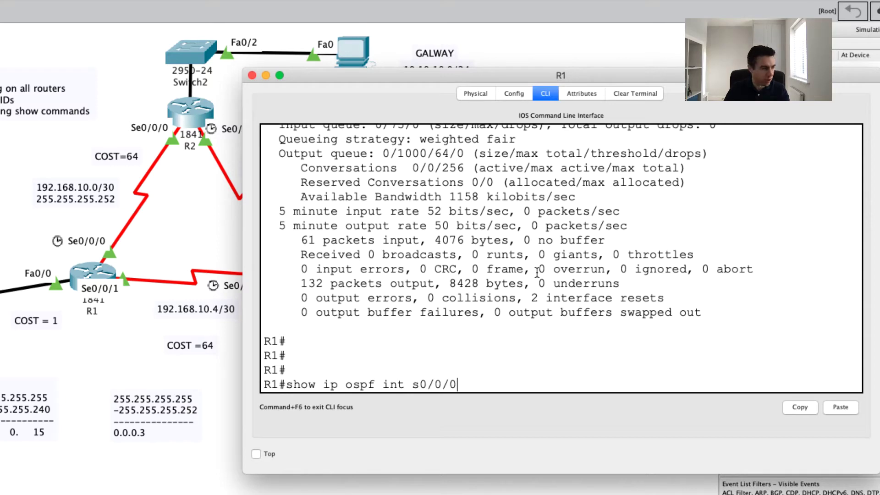
key("Return")
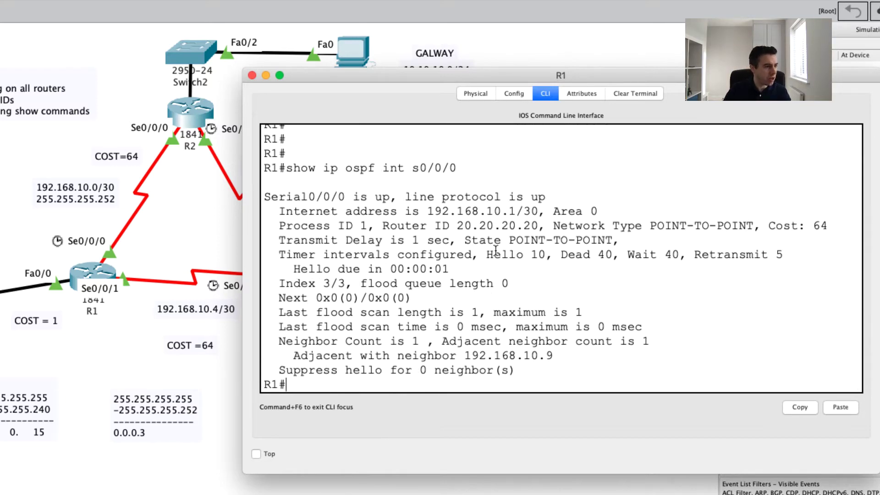
mouse_move(829, 227)
left_mouse_down()
mouse_move(763, 227)
mouse_move(831, 225)
left_mouse_up()
left_click(831, 225)
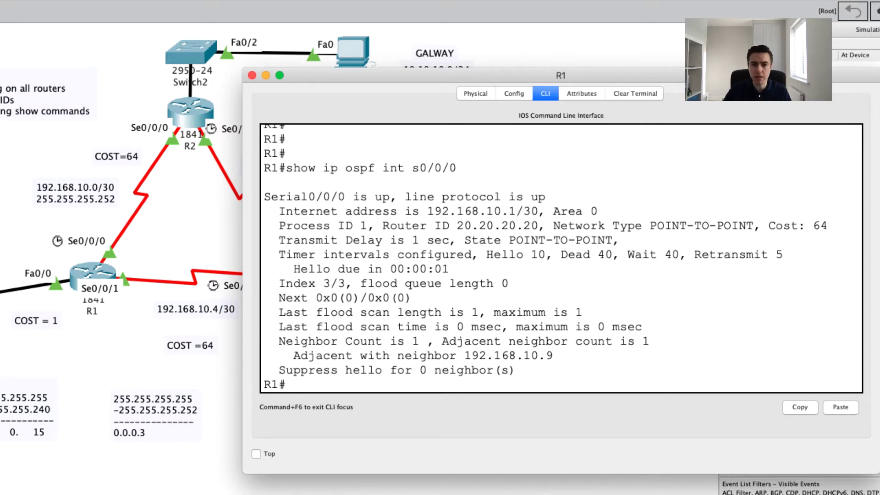
Switch to Calculator and place it beside R1's window, and rerun show int ser0/0/0 on R1 to highlight the bandwidth value
key("super+Tab")
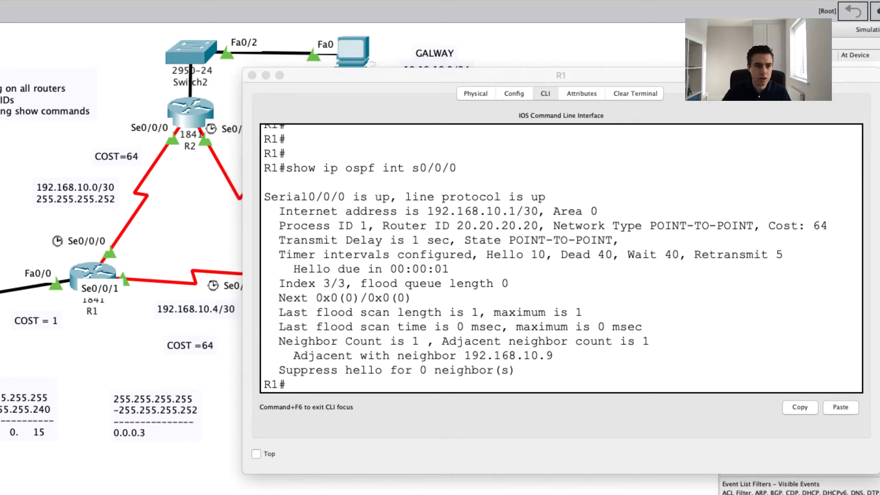
left_click_drag(467, 124, 130, 112)
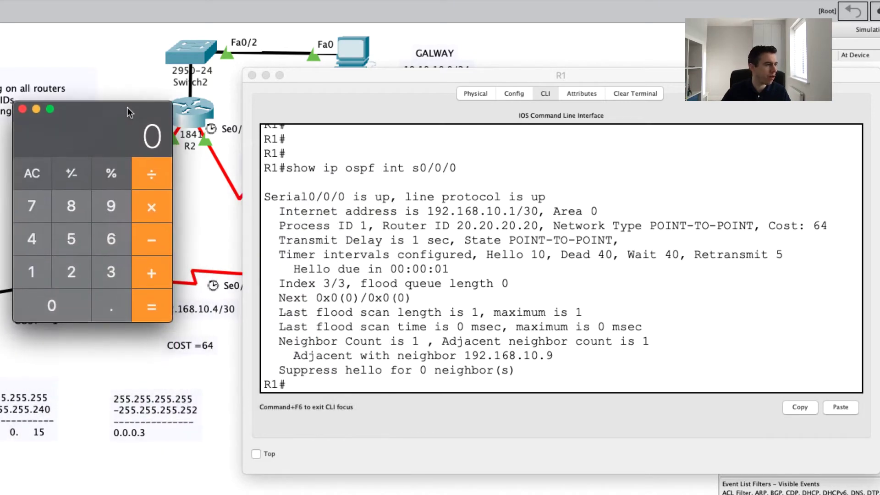
left_click(468, 274)
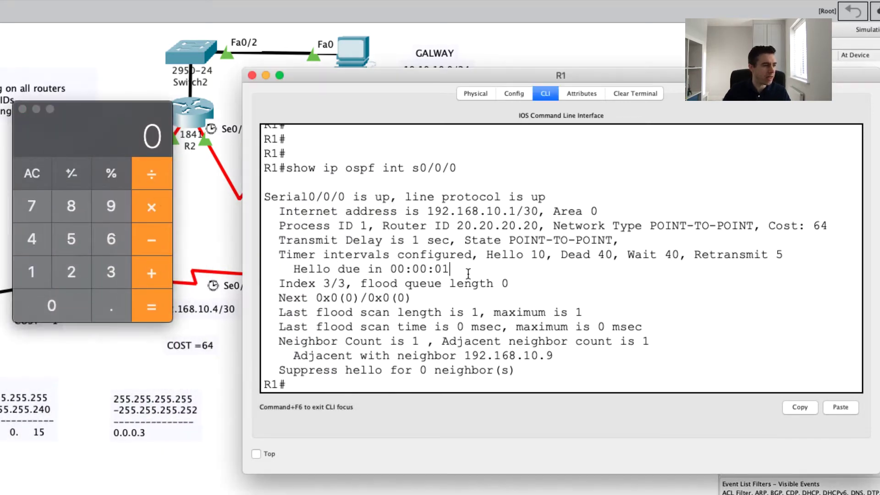
key("Return")
key("Return")
key("Up")
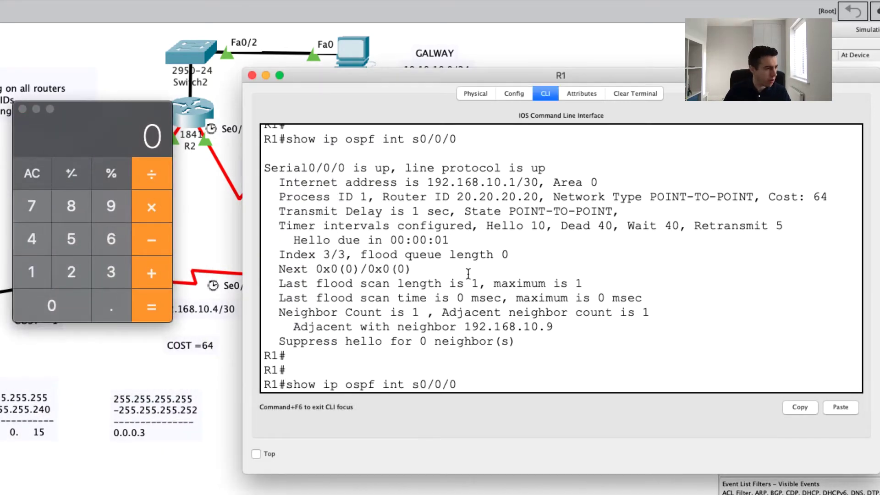
key("Up")
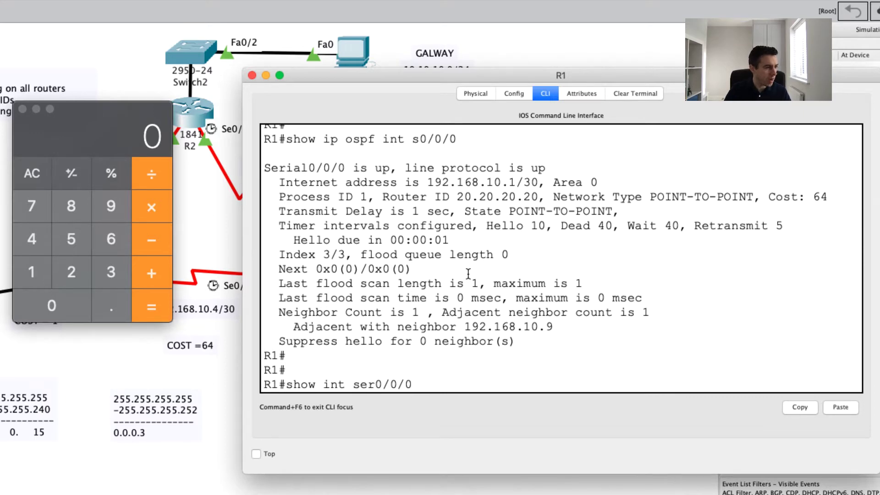
key("Return")
scroll(482, 253, "up", 2)
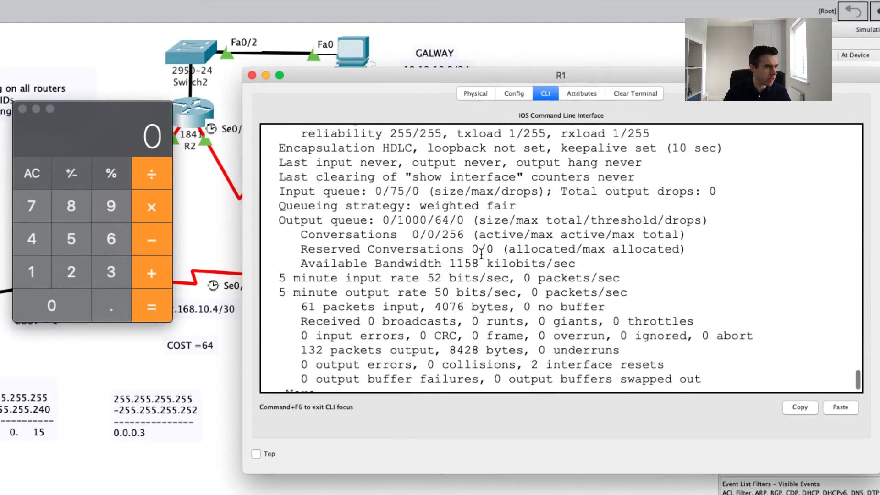
scroll(481, 254, "up", 3)
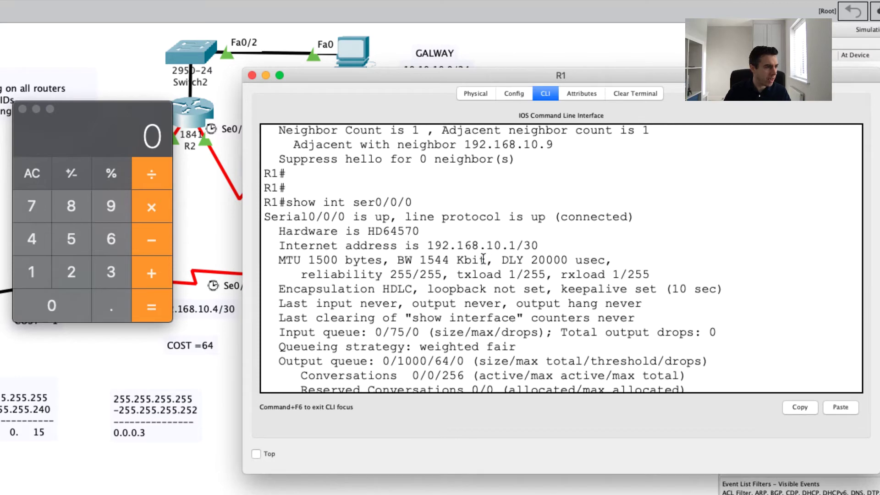
left_click_drag(485, 259, 397, 260)
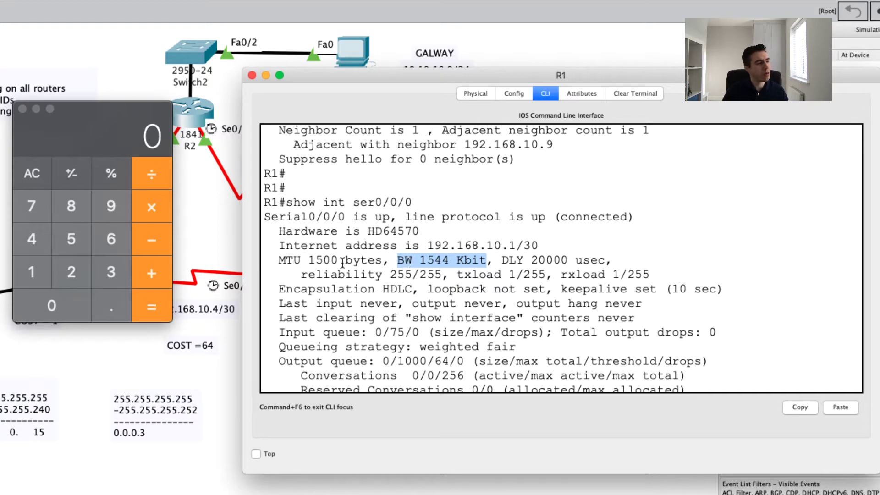
Calculate the serial link's OSPF cost in Calculator by dividing 100 by 1.544
left_click(35, 272)
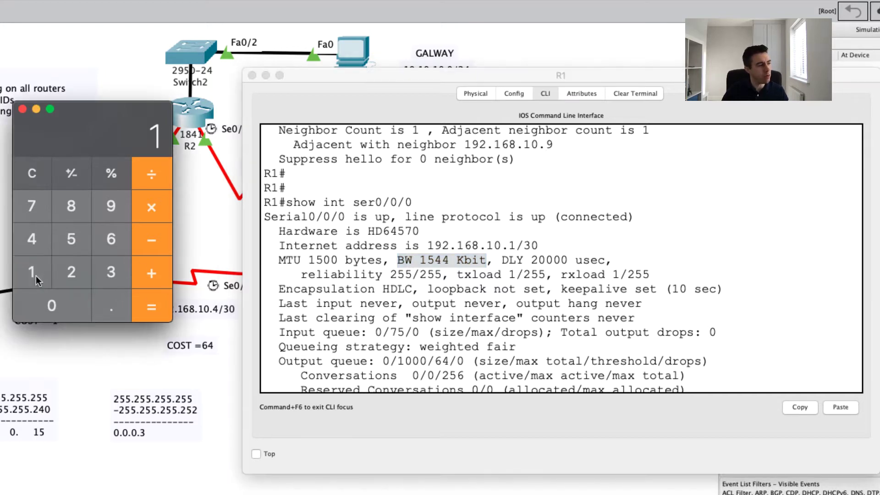
double_click(57, 308)
left_click(143, 175)
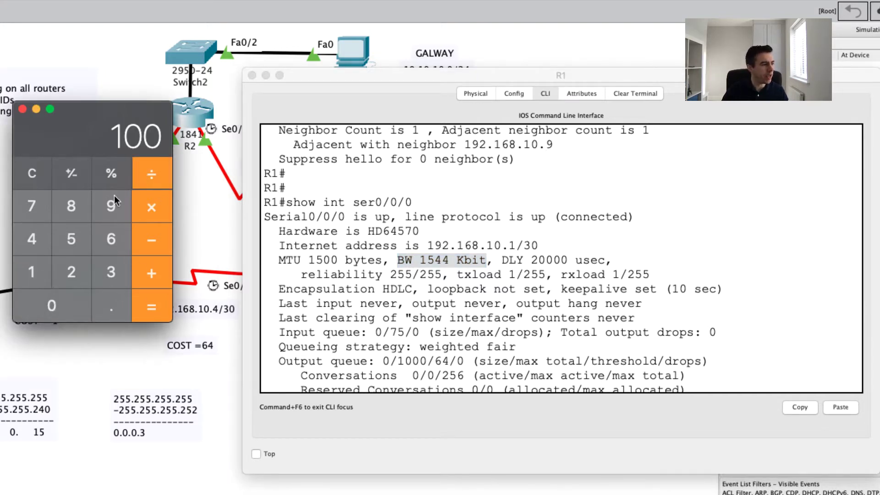
left_click(33, 277)
left_click(108, 300)
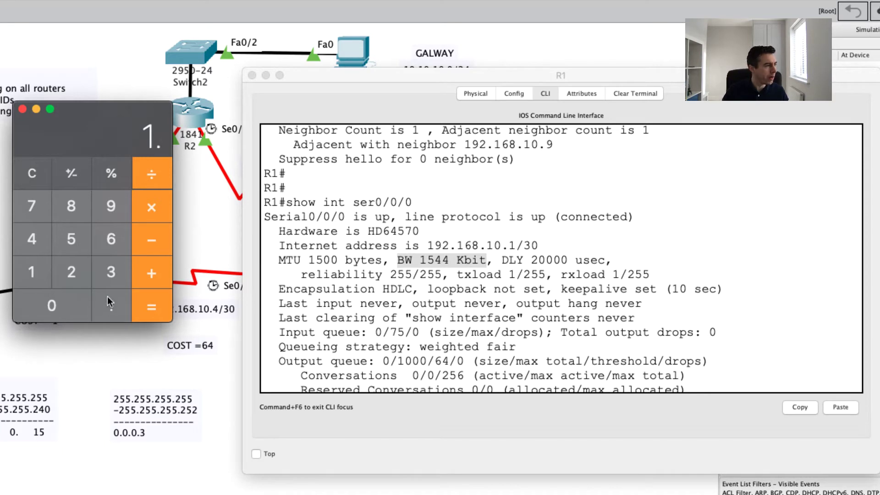
left_click(76, 227)
left_click(27, 244)
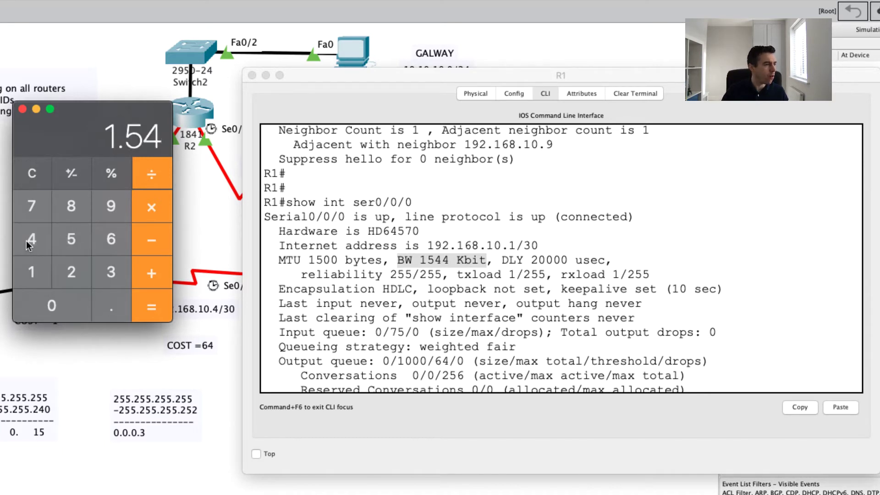
left_click(27, 244)
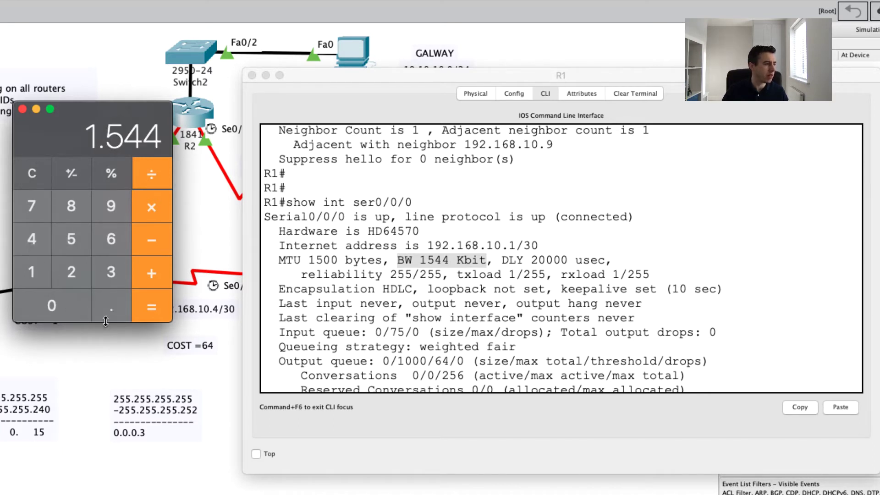
left_click(153, 306)
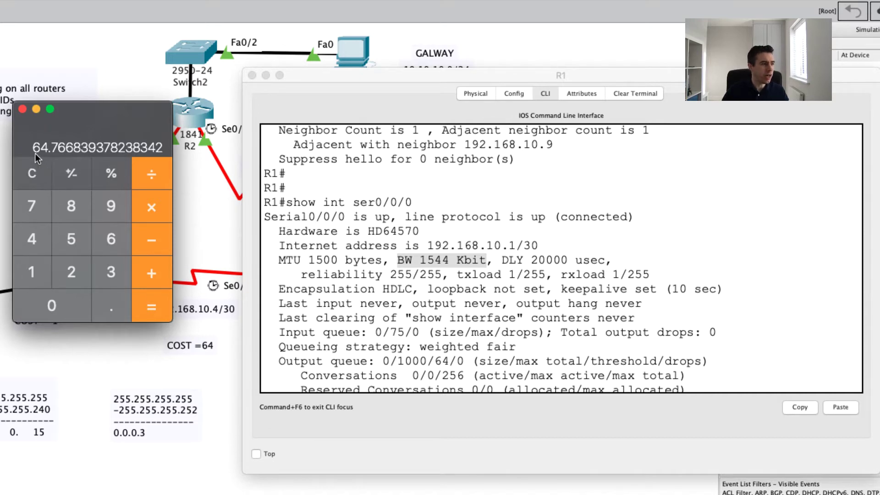
Finish the paged interface output in R1's command line and rerun show ip ospf int s0/0/0 to compare its cost with the calculation
left_click(424, 263)
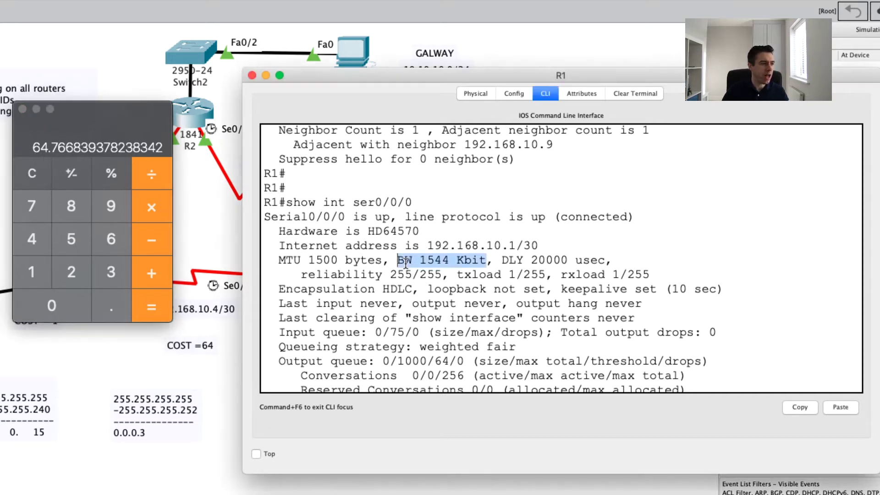
scroll(424, 262, "down", 5)
key("space")
key("Up")
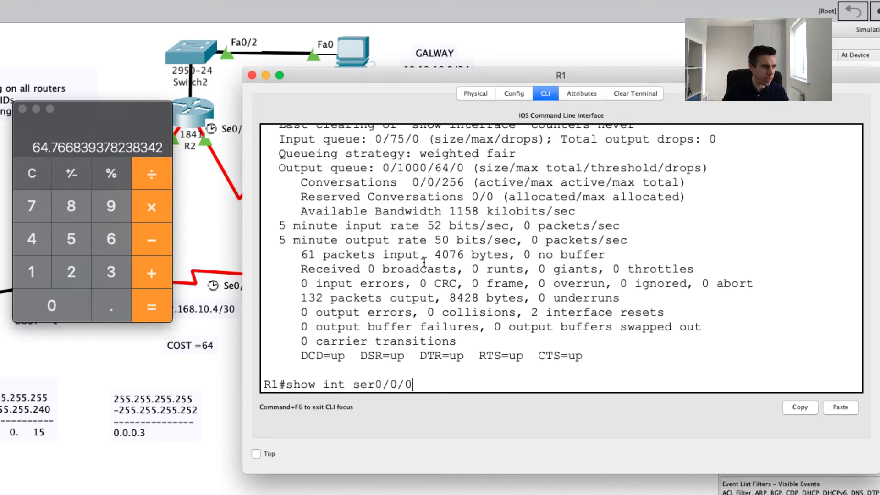
key("Up")
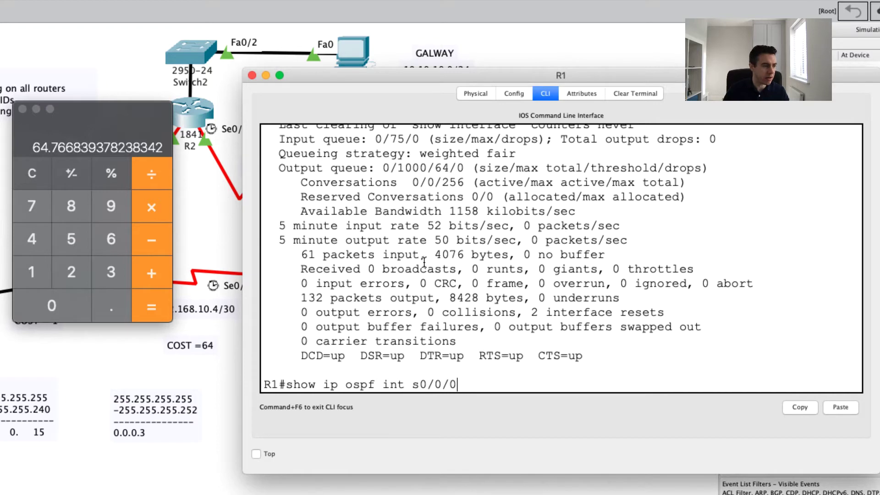
key("Return")
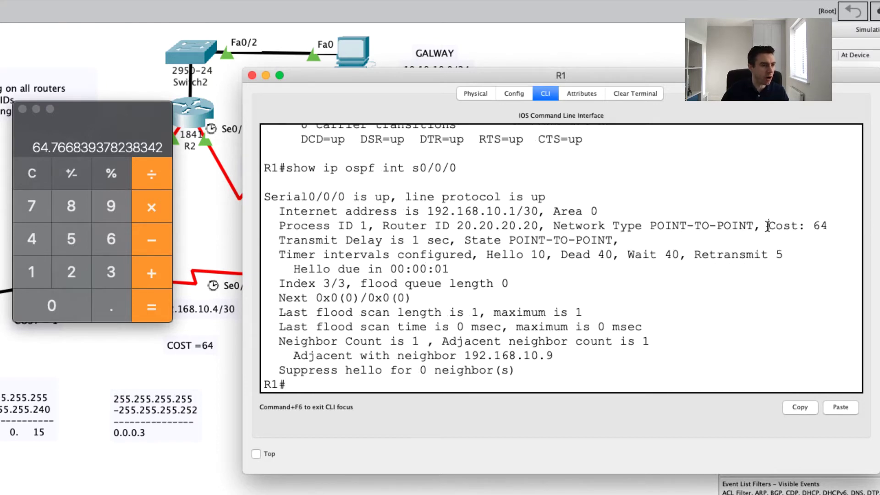
Highlight the OSPF cost in R1's Serial0/0/0 output and close the router's window
left_click_drag(767, 226, 829, 226)
left_click(829, 227)
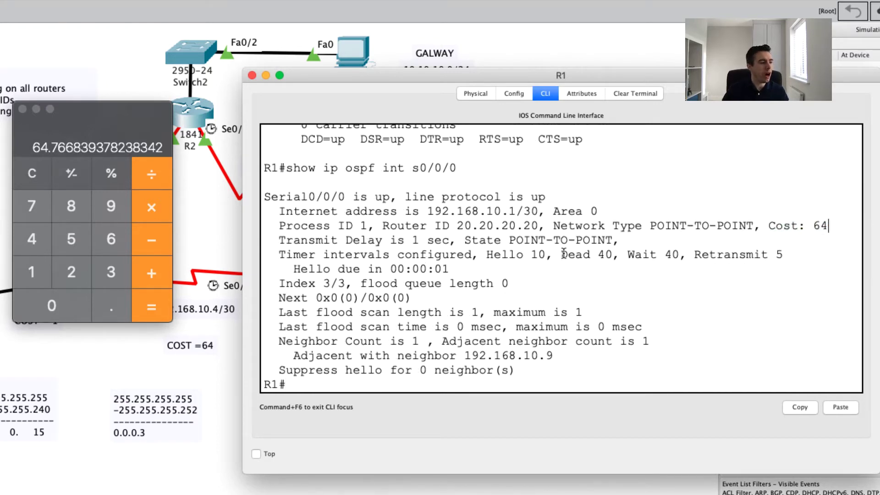
left_click(252, 76)
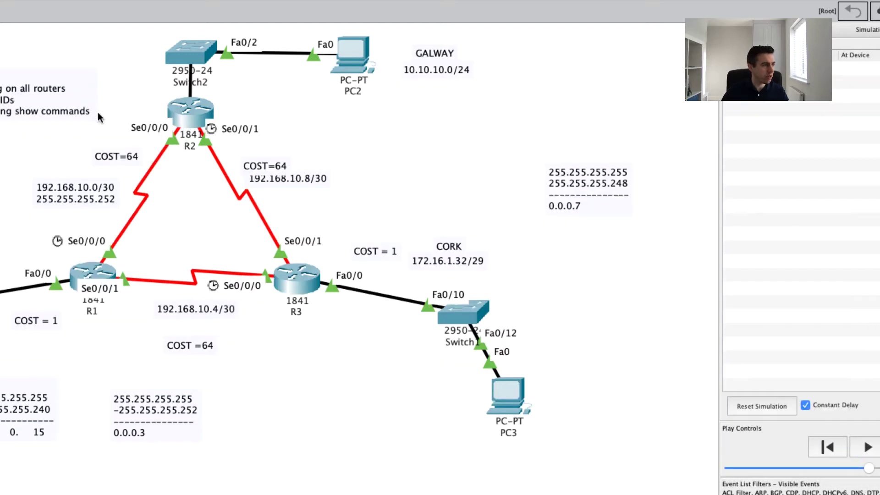
Reopen R1's command line, move its window clear of the three routers, and run show ip ospf int f0/0
left_click(88, 268)
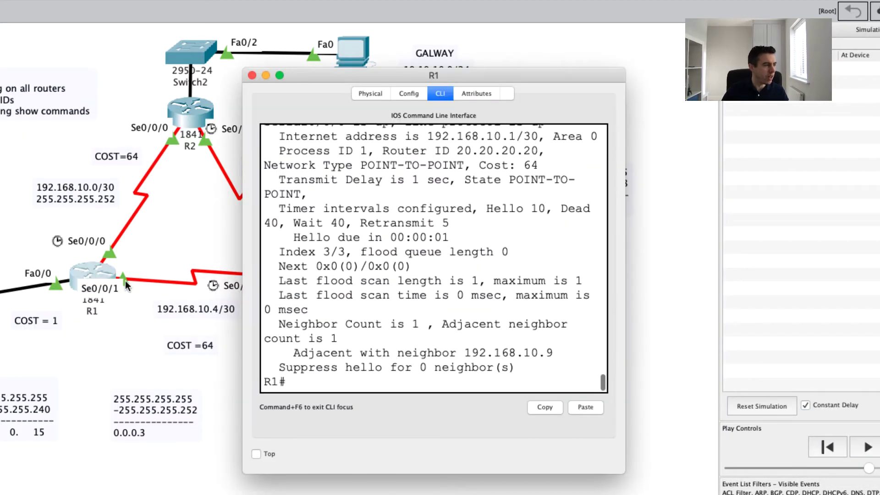
left_click_drag(329, 75, 592, 61)
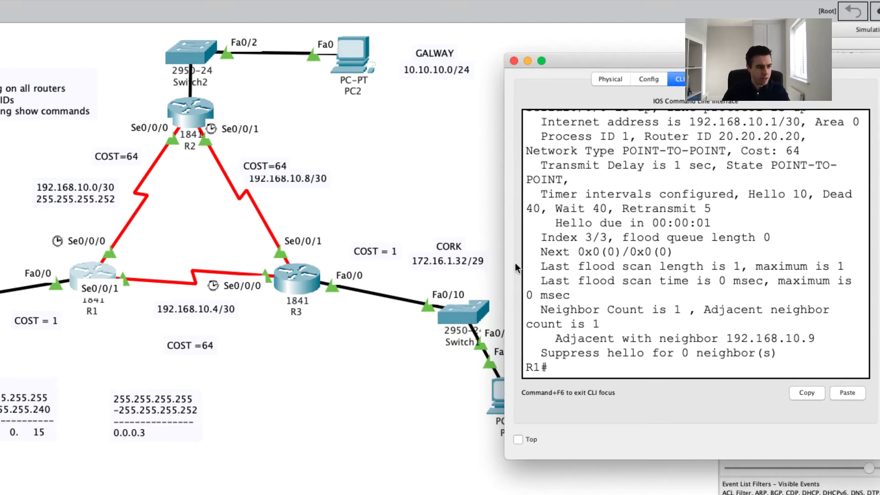
left_click(566, 365)
key("Return")
key("Return")
key("Return")
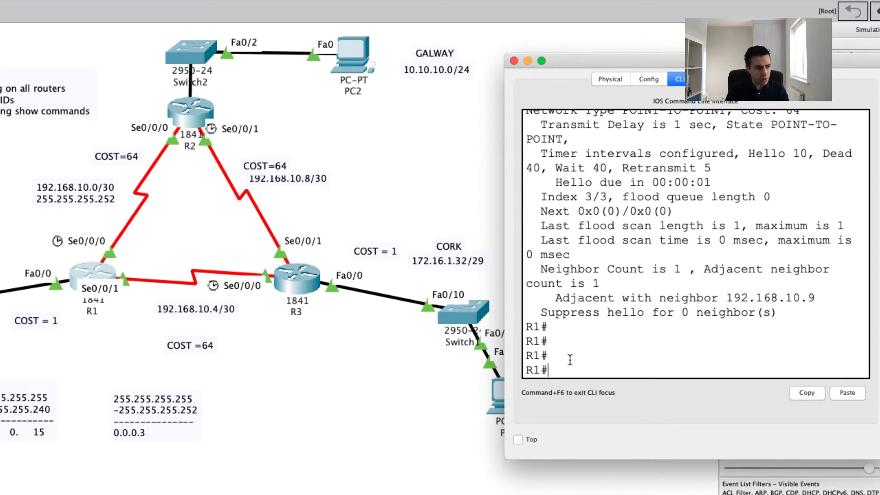
type("show ip osp")
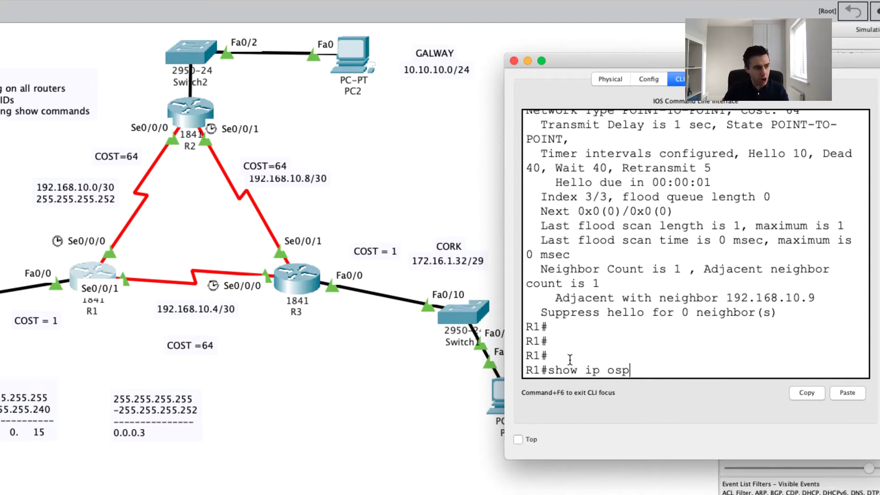
type("f int")
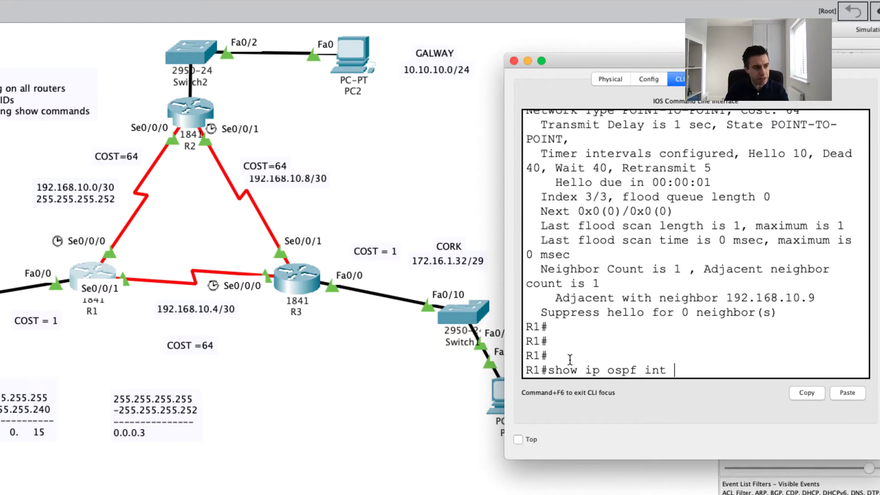
type(" s")
key("BackSpace")
type("f")
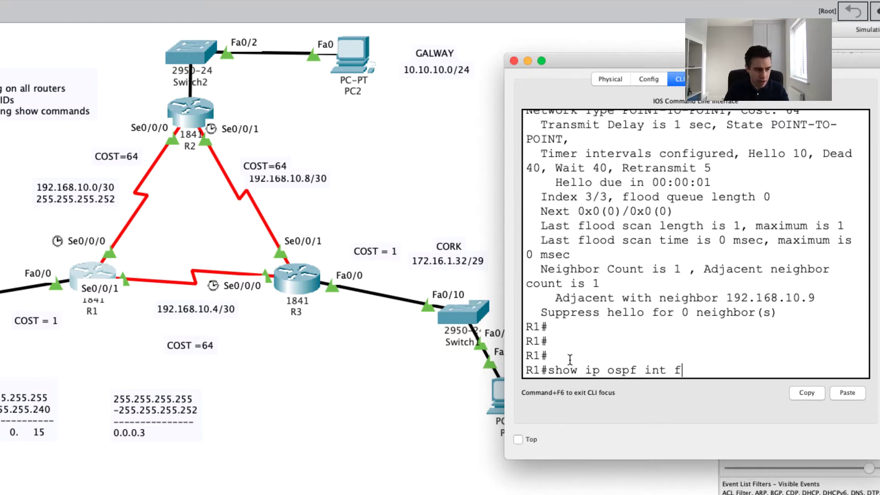
type("0/0")
key("Return")
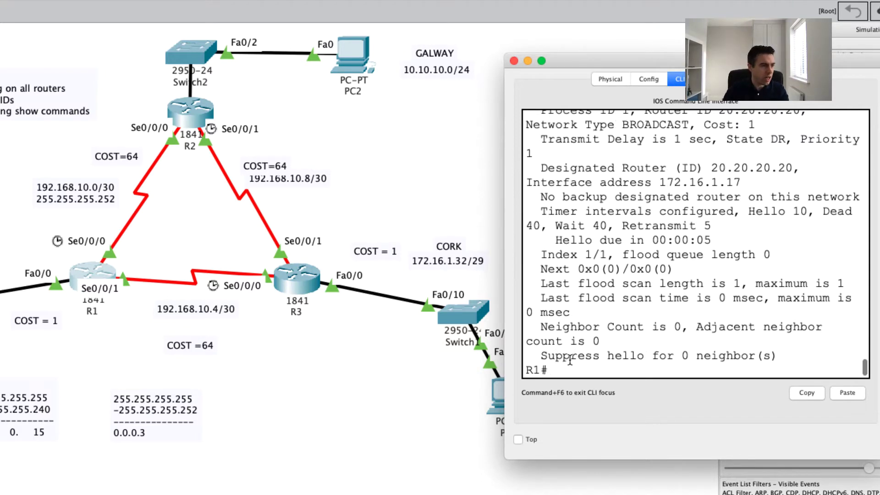
Widen R1's window so the output lines fit and highlight the OSPF cost of FastEthernet0/0
left_click_drag(510, 328, 215, 328)
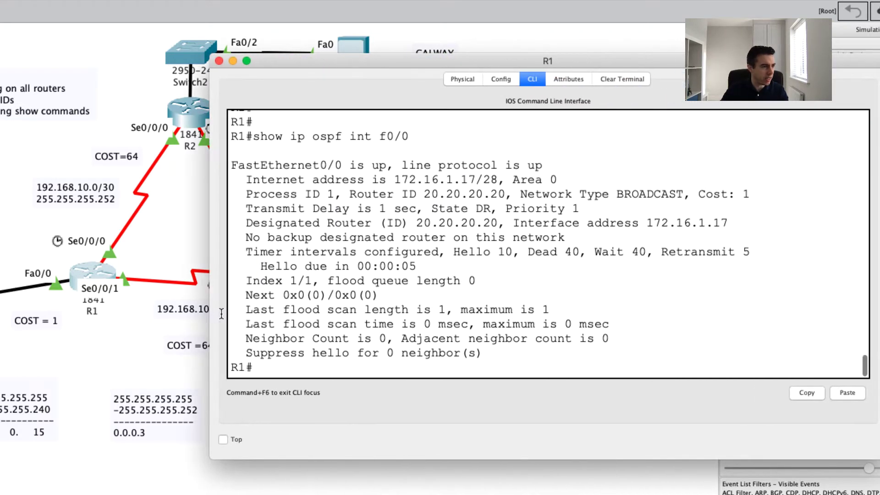
left_click_drag(752, 193, 698, 193)
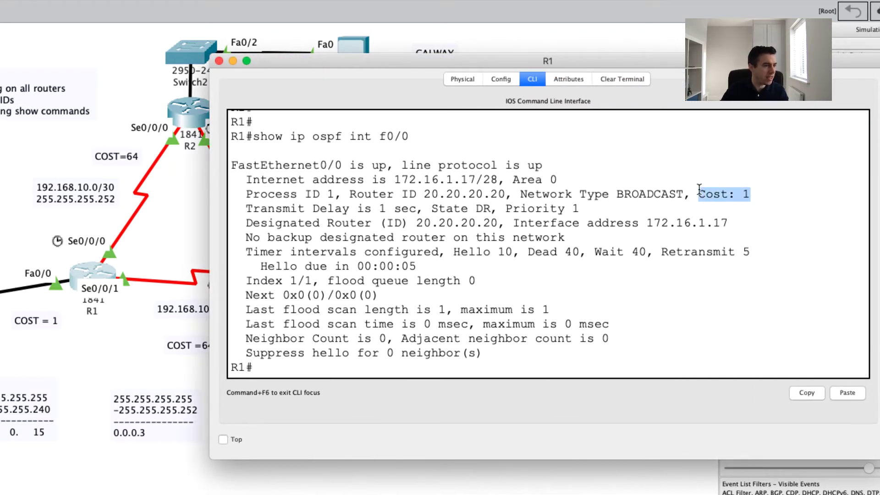
left_click_drag(752, 194, 686, 194)
left_click(374, 353)
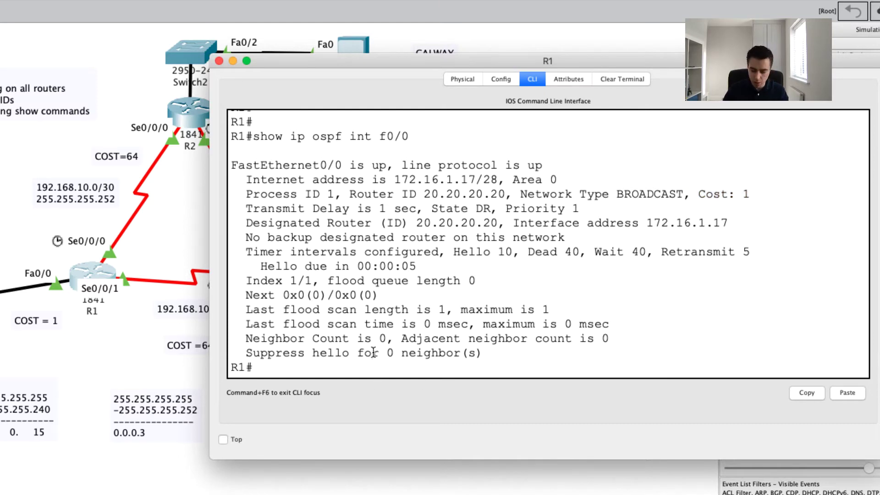
Run show int fa0/0 on R1 by adapting the earlier show int ser0/0/0 command
key("Up")
key("Up")
key("Up")
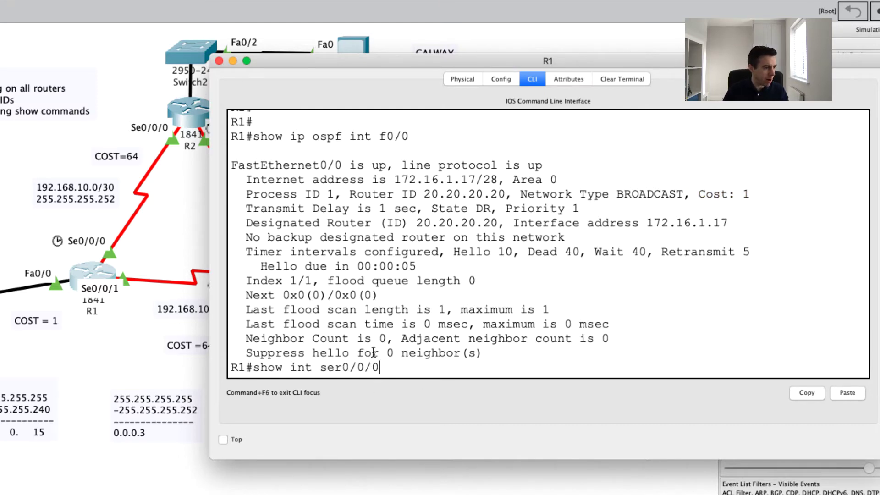
key("BackSpace")
key("BackSpace")
key("BackSpace")
key("BackSpace")
key("BackSpace")
key("BackSpace")
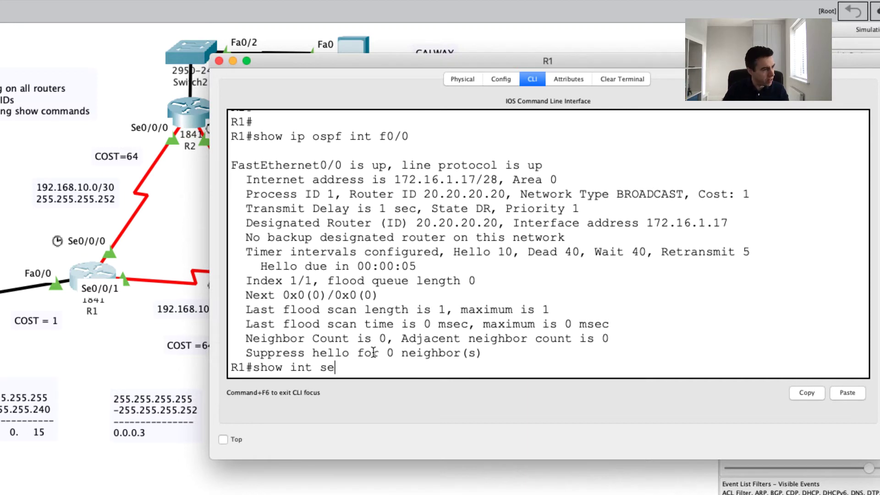
key("BackSpace")
key("BackSpace")
type("fa0/0")
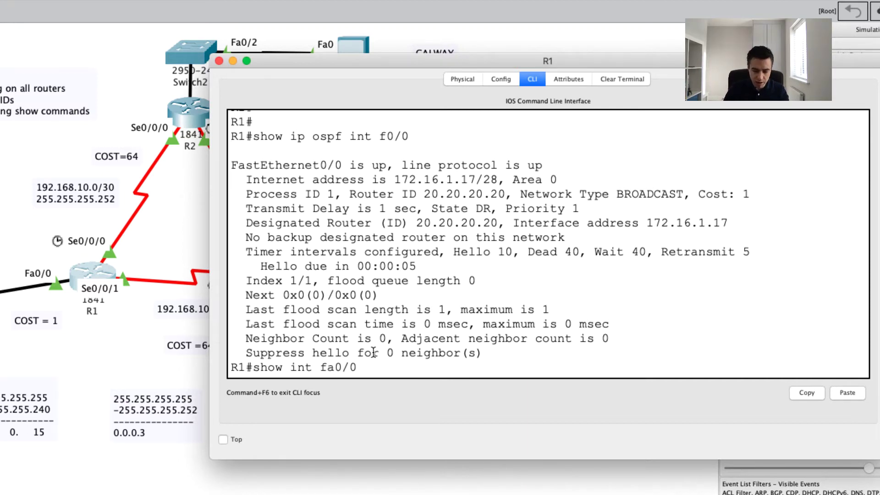
key("Return")
Highlight the bandwidth (BW) value in the FastEthernet0/0 interface output
scroll(373, 353, "up", 4)
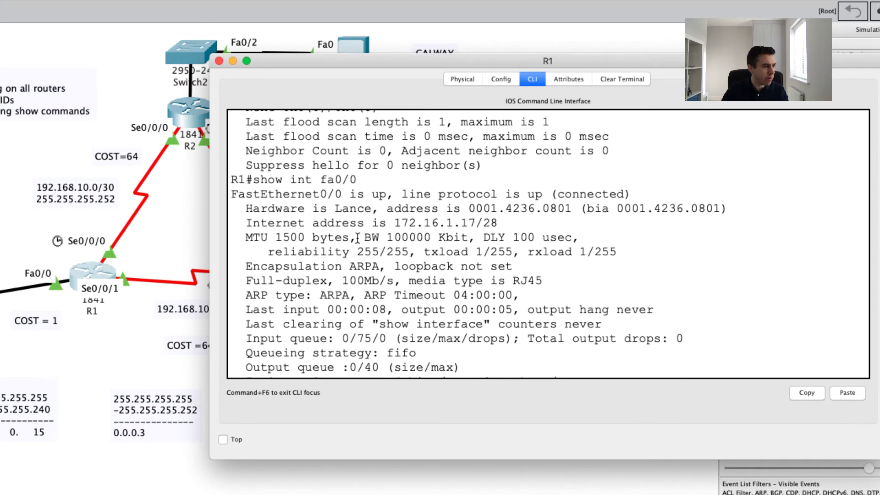
left_click_drag(365, 238, 468, 237)
left_click(383, 236)
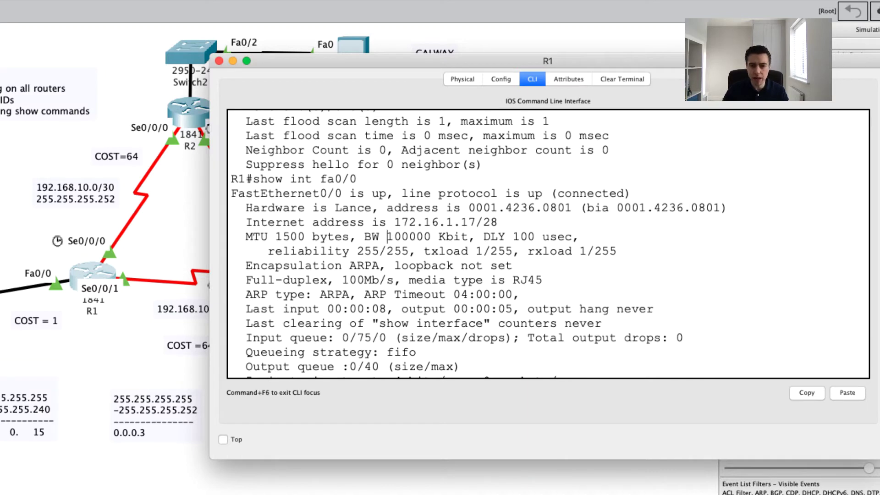
Switch to Calculator and work out the FastEthernet link's OSPF cost by dividing 100 by 100
key("super+Tab")
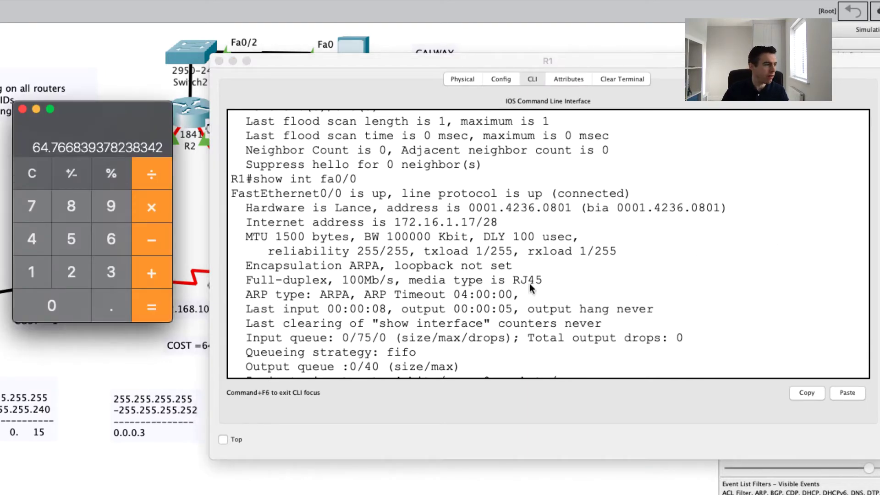
left_click(43, 172)
left_click(33, 272)
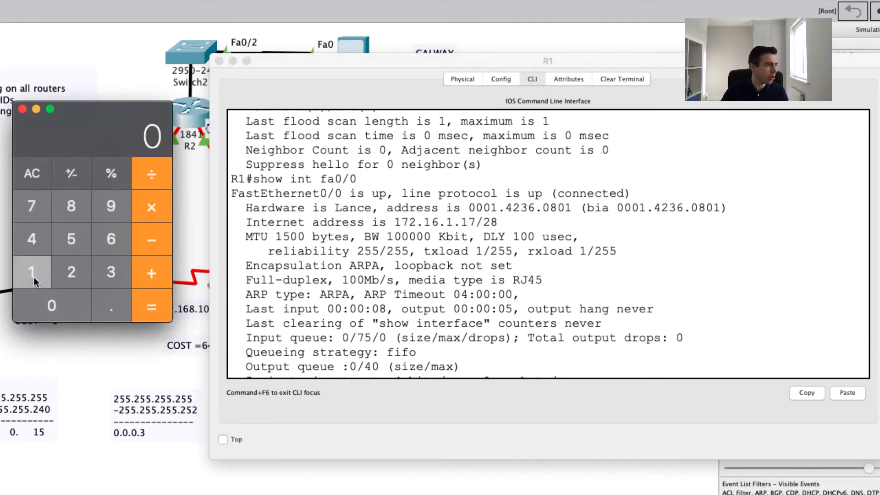
left_click(50, 303)
left_click(50, 303)
left_click(153, 180)
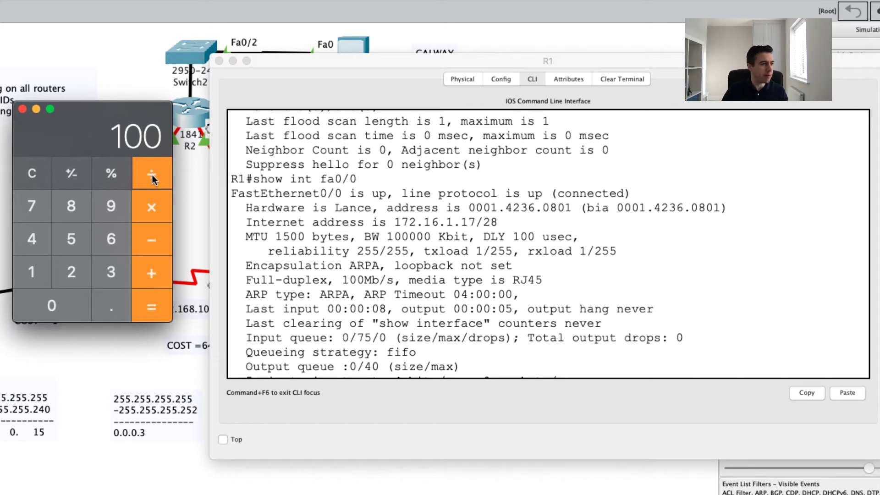
left_click(35, 268)
double_click(59, 306)
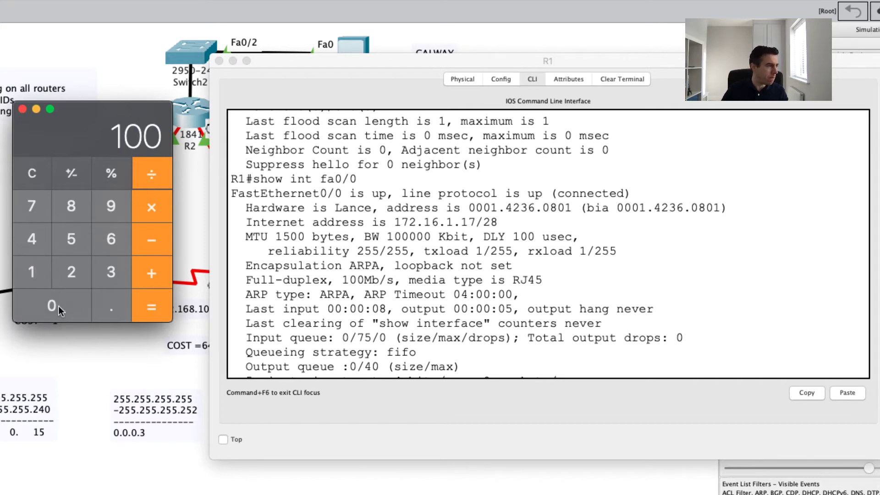
left_click(144, 301)
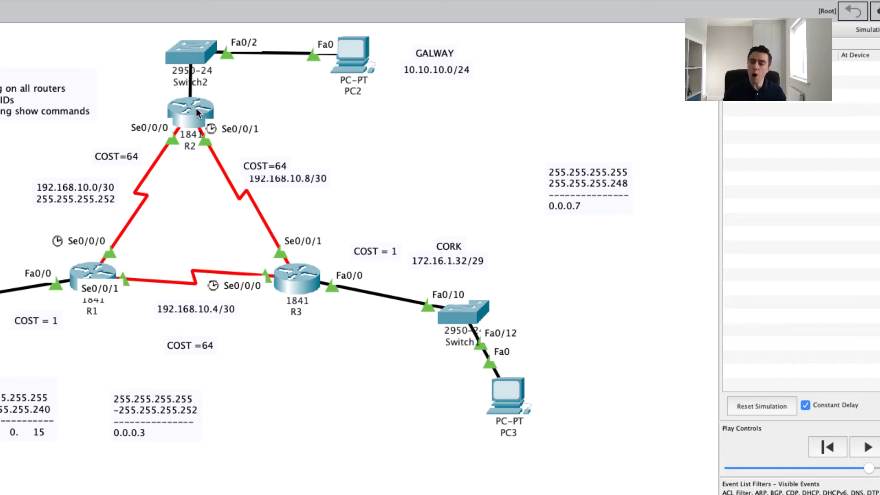
Reopen R1's command line and page through the rest of the FastEthernet0/0 output to return to the prompt
mouse_move(196, 108)
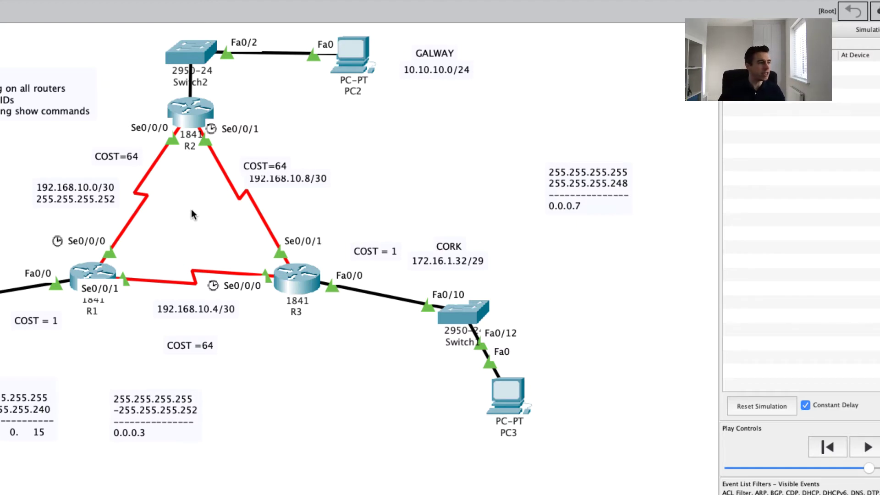
left_click(97, 274)
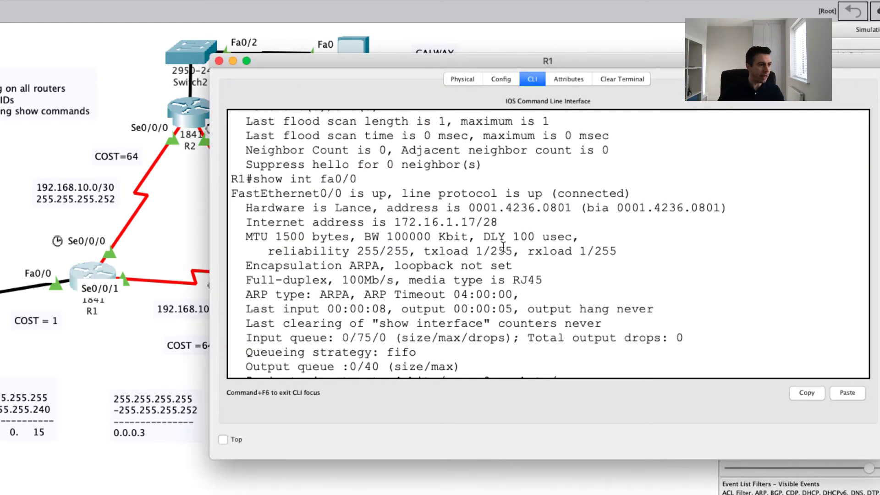
scroll(511, 247, "up", 3)
scroll(511, 247, "down", 5)
key("Return")
key("Return")
key("Return")
key("Return")
key("Return")
key("Return")
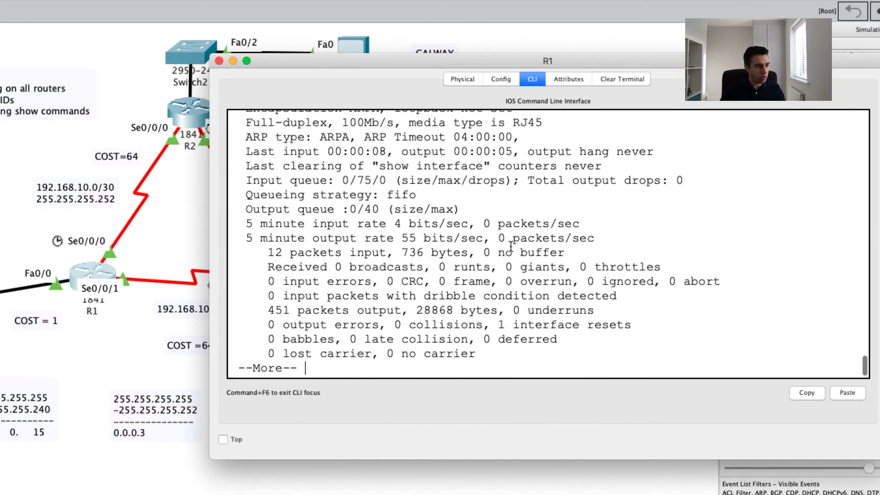
key("Return")
Rerun show ip ospf int f0/0 on R1
type("show ip ospf int s0/0/0")
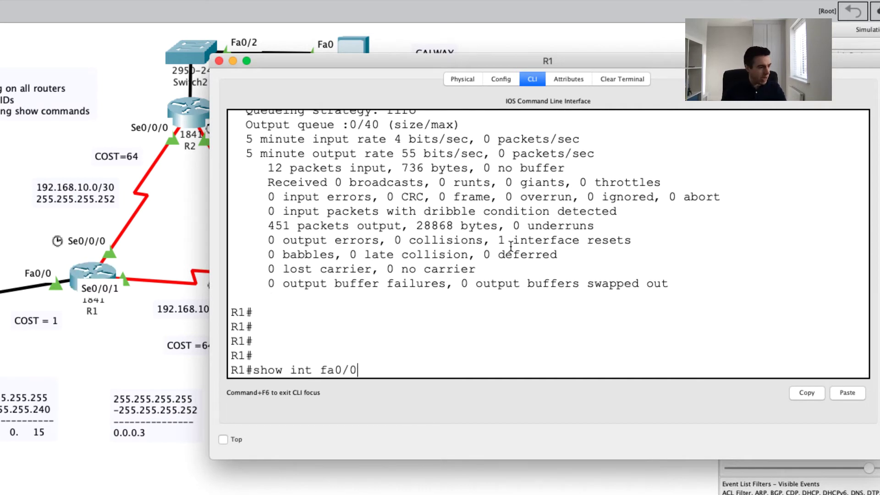
key("BackSpace")
key("BackSpace")
key("BackSpace")
key("BackSpace")
key("BackSpace")
key("BackSpace")
type("f0/0")
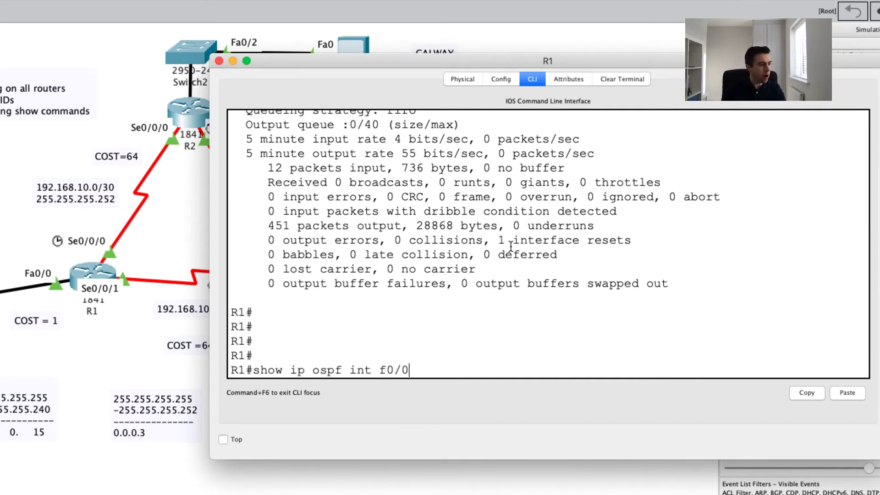
key("Return")
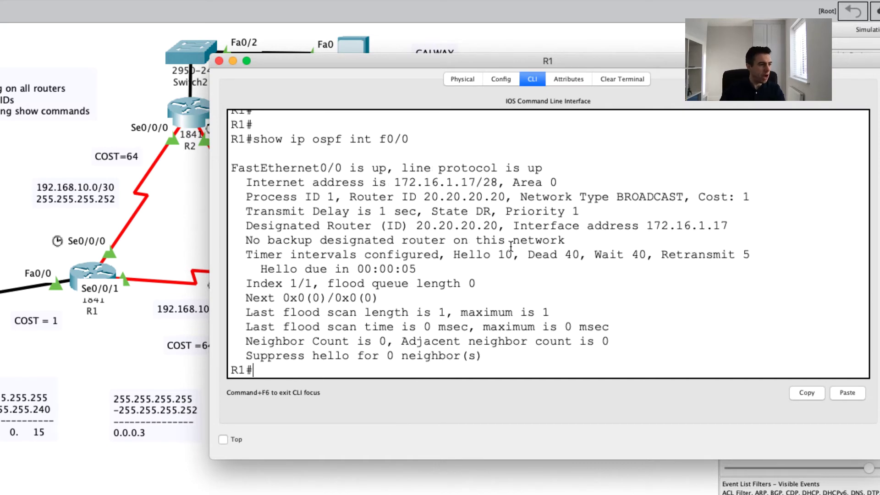
Highlight the cost value in the FastEthernet0/0 OSPF output and return to the command prompt
scroll(504, 231, "up", 2)
left_click_drag(752, 228, 696, 227)
left_click_drag(753, 228, 701, 228)
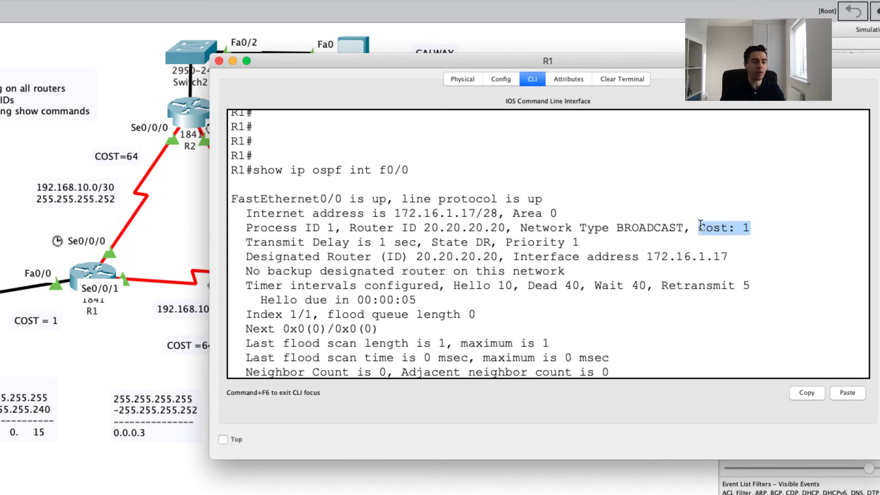
left_click(668, 248)
scroll(619, 276, "down", 2)
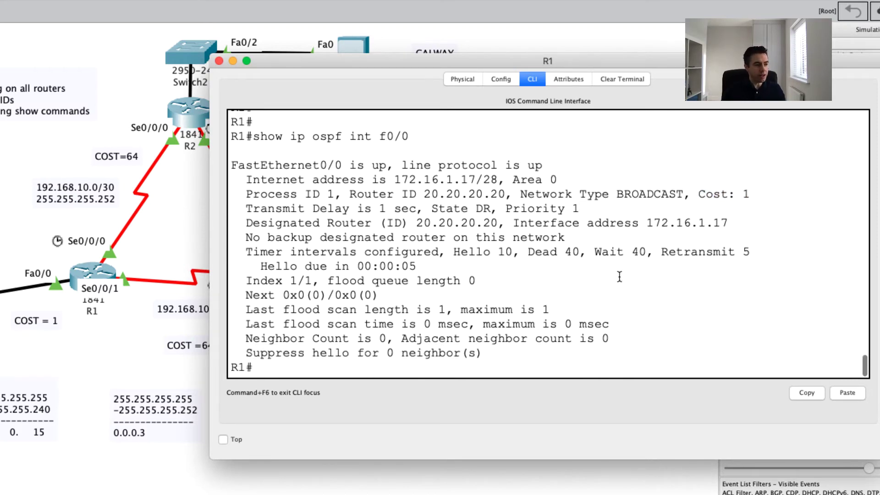
Run show ip ospf int s0/0/0 on R1 and highlight the serial link's cost value
key("Return")
key("Return")
key("Return")
key("Return")
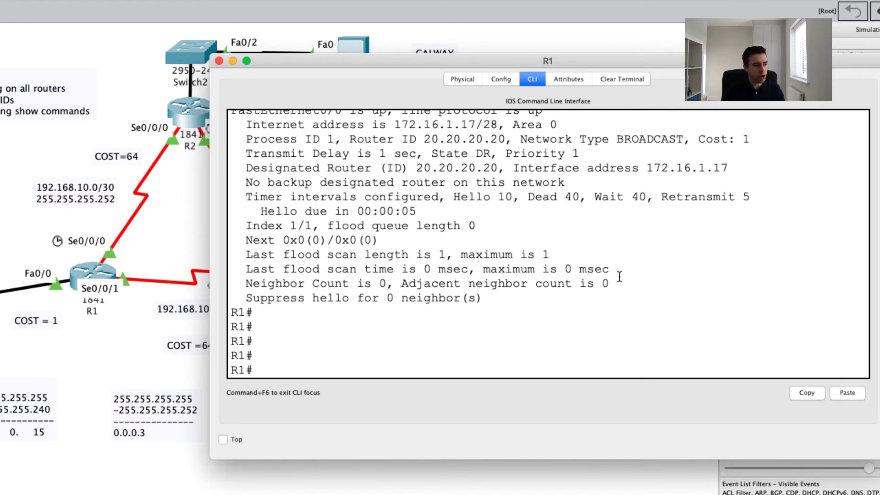
key("Up")
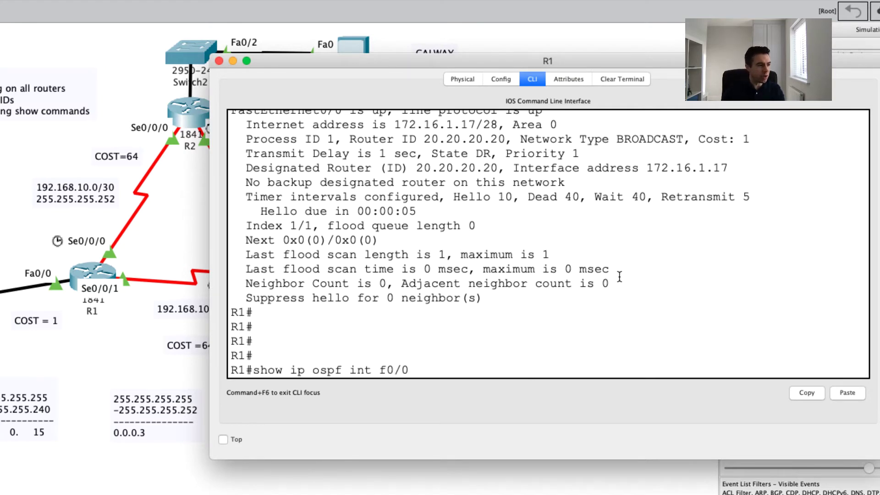
key("BackSpace")
key("BackSpace")
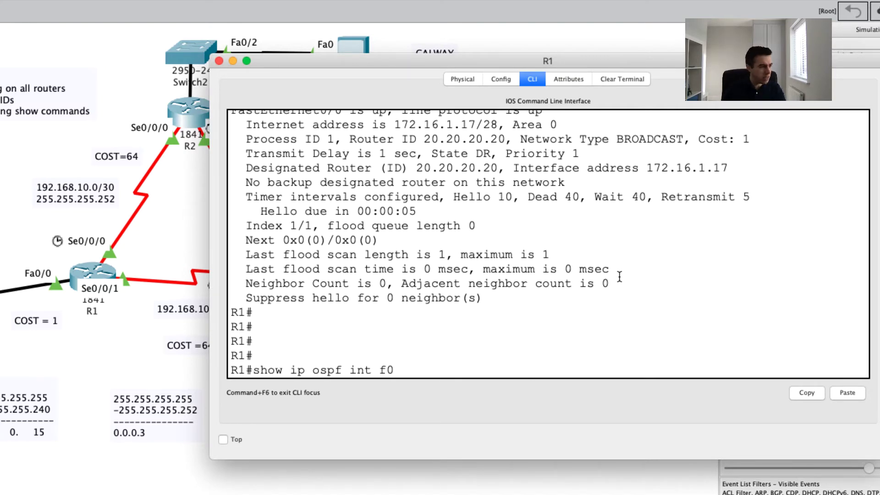
type("s0/")
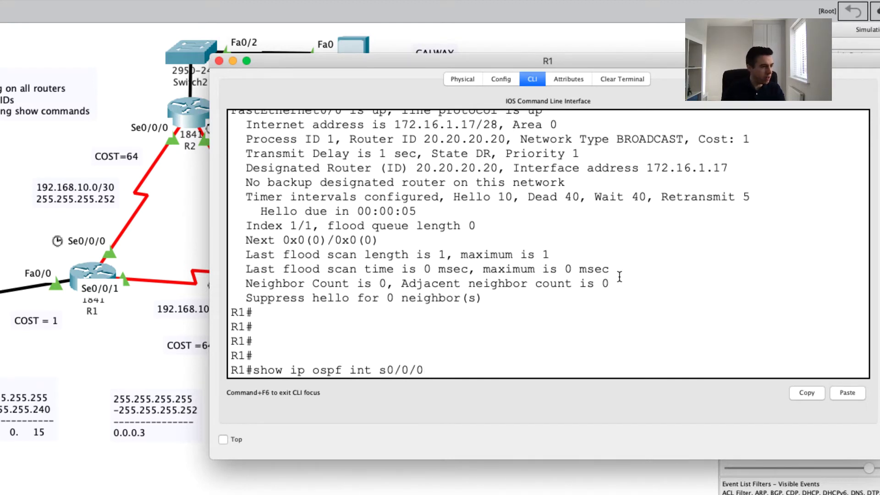
type("0/0")
key("Return")
left_click_drag(799, 211, 739, 208)
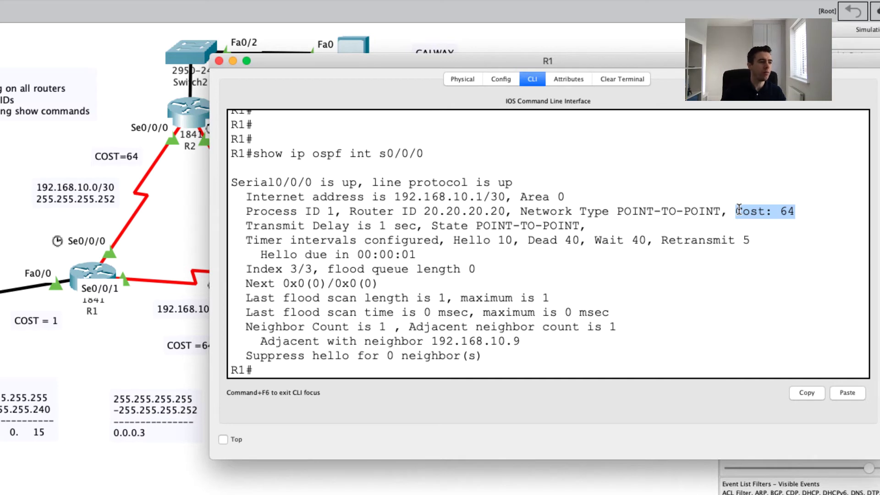
Run show ip route on R1 and page through to the end of the routing table
left_click_drag(444, 62, 575, 34)
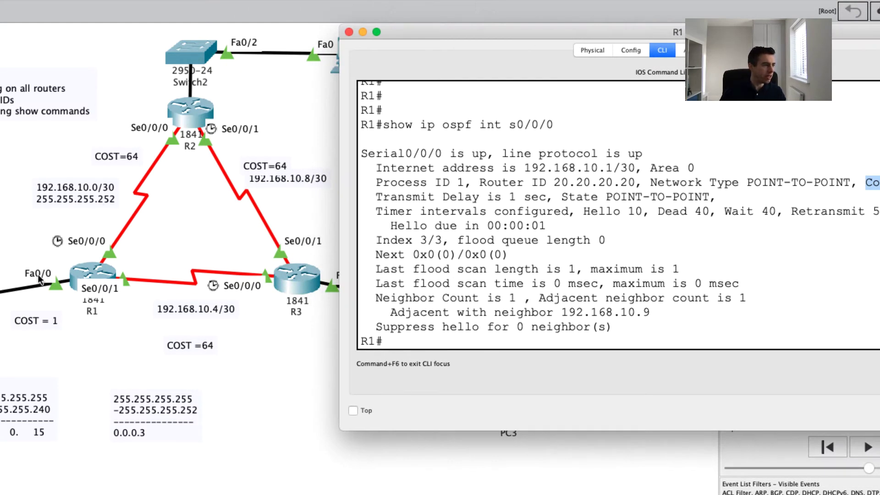
left_click(152, 243)
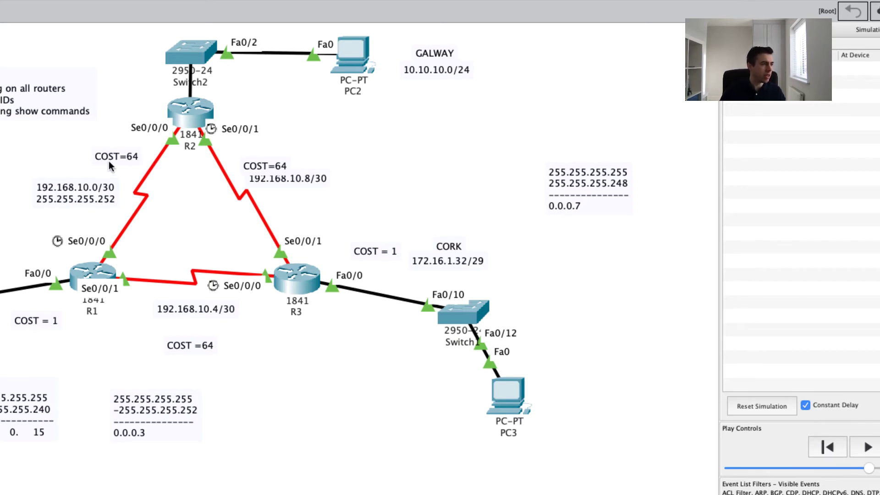
left_click(93, 273)
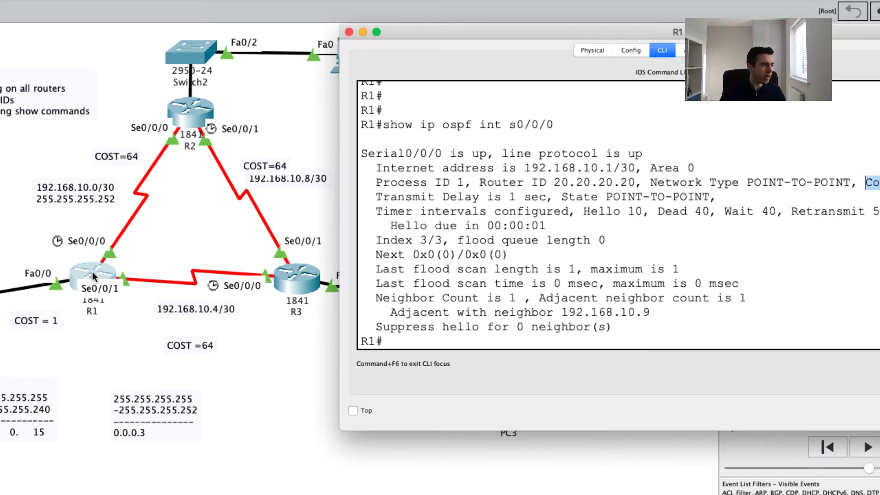
type("sho")
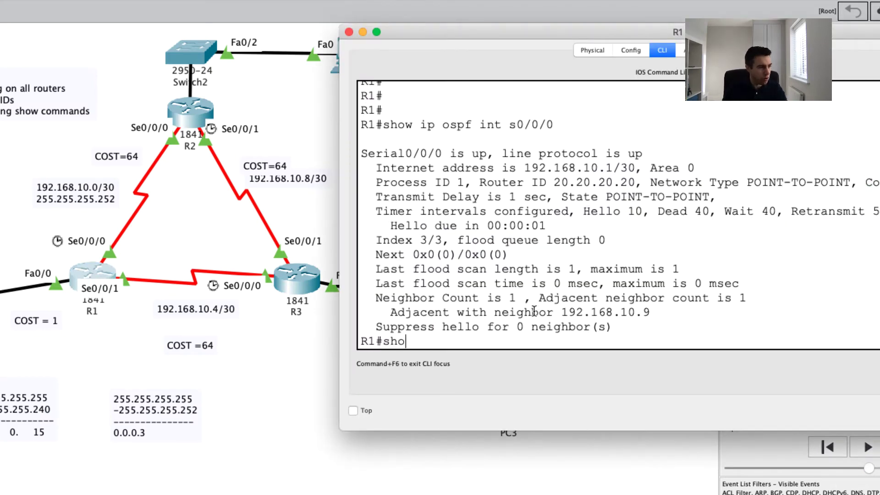
type("w ip route")
key("Return")
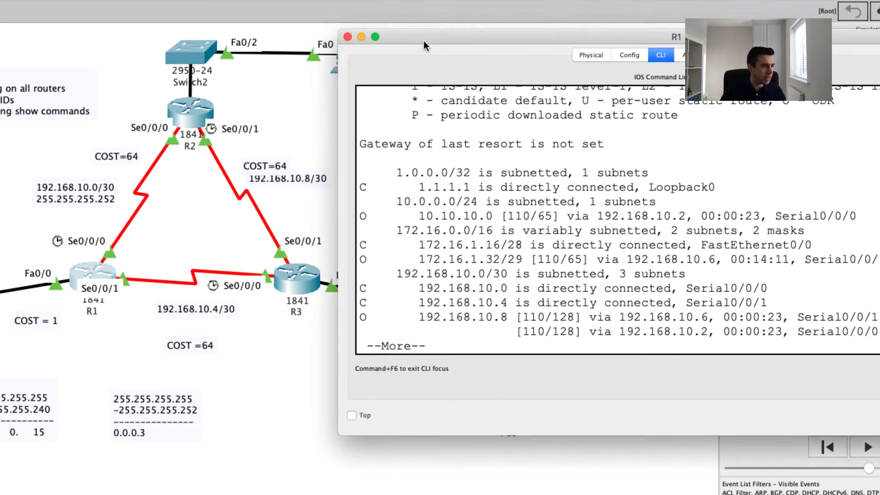
left_click_drag(423, 40, 381, 171)
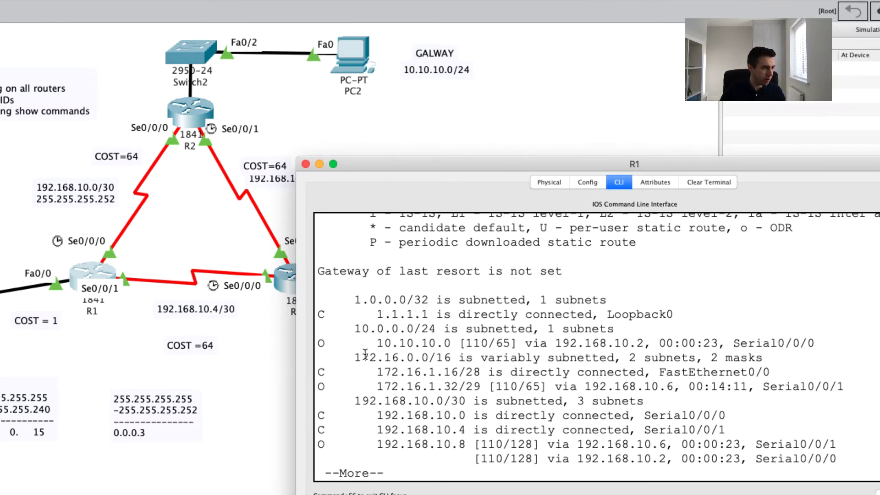
scroll(369, 354, "down", 1)
key("space")
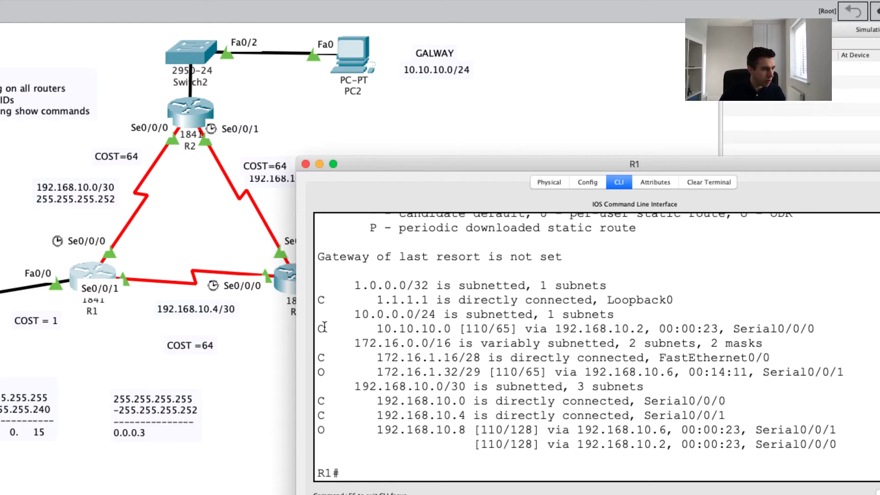
Highlight the OSPF route to 10.10.10.0, its administrative distance, metric and next-hop address, and locate R2 in the topology
left_click_drag(316, 329, 814, 329)
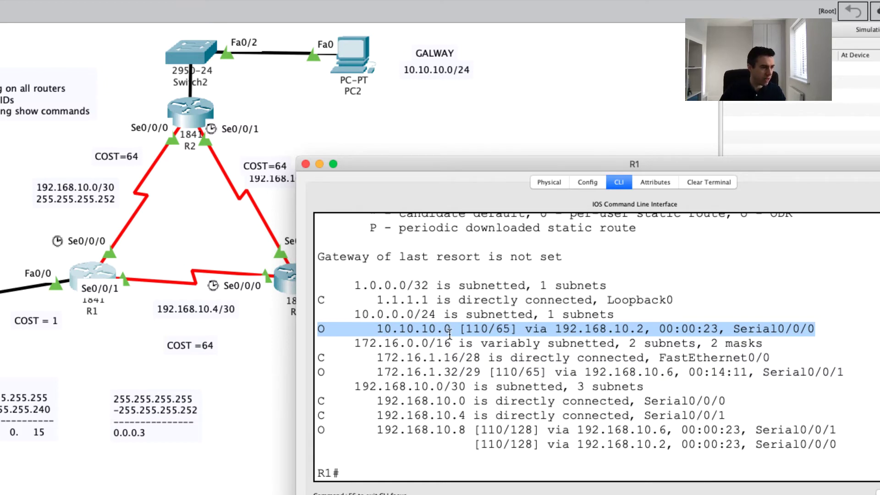
double_click(478, 328)
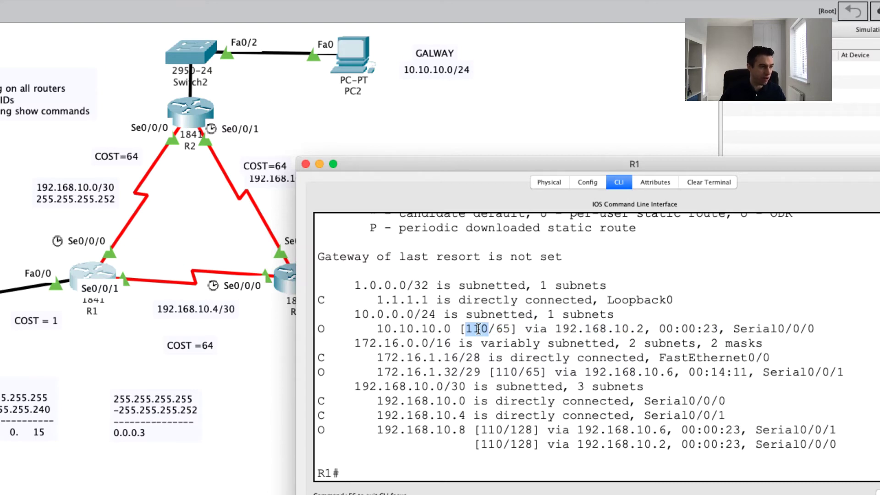
double_click(502, 328)
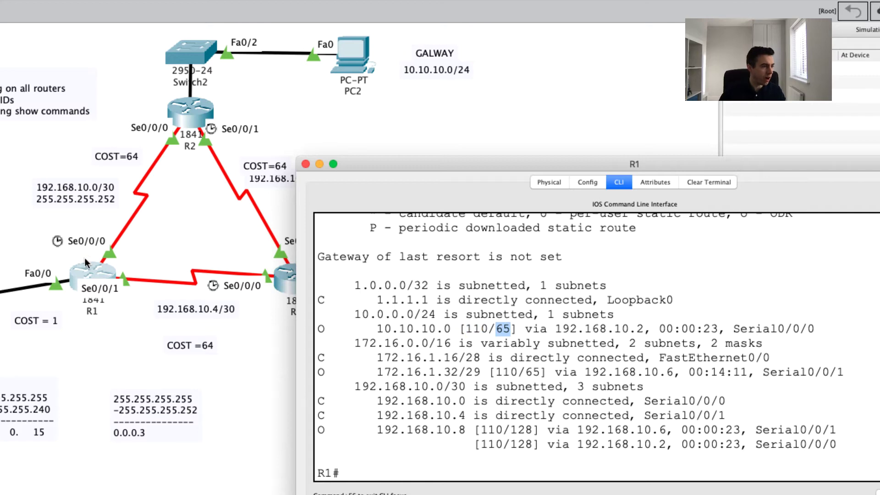
left_click_drag(544, 326, 642, 328)
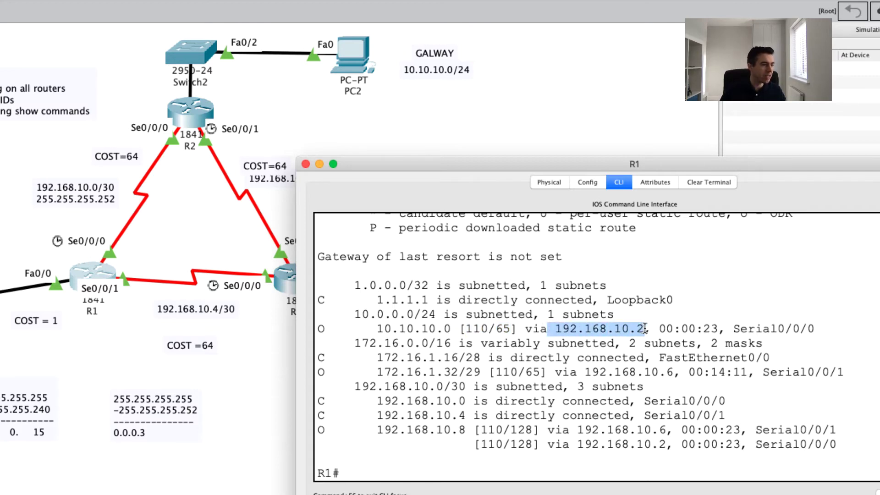
left_click(232, 235)
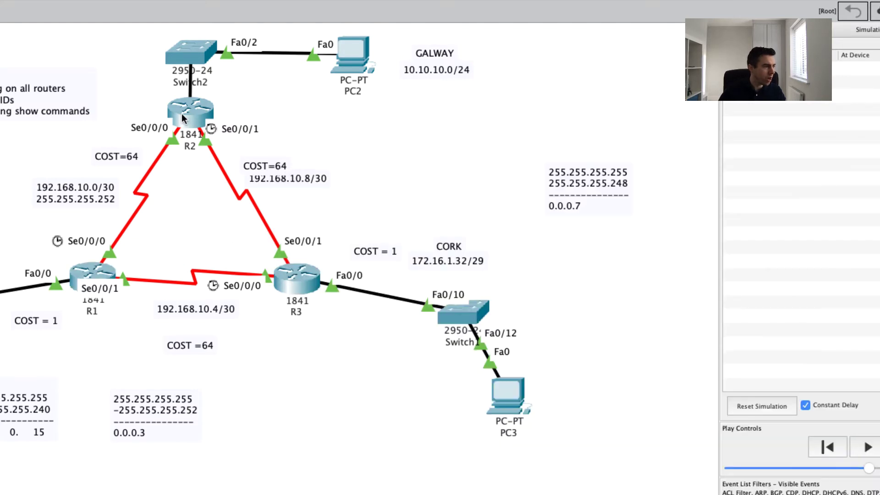
mouse_move(181, 118)
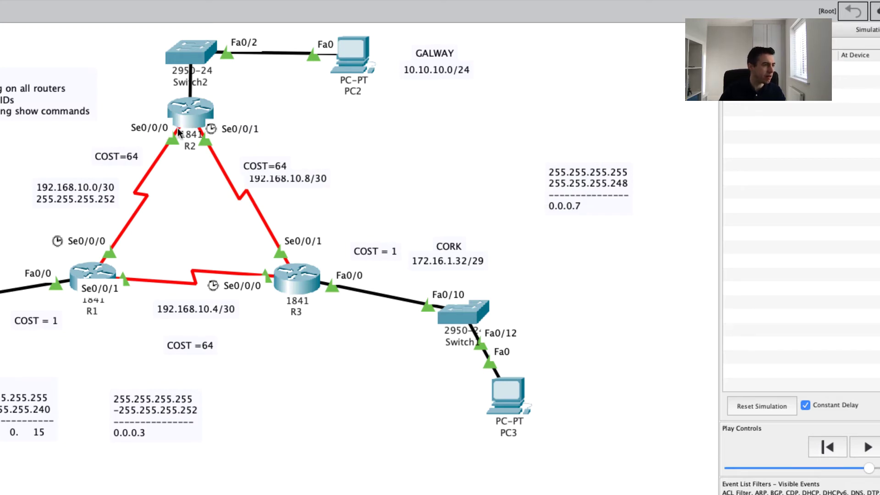
Highlight the next hop and exit interface of the 10.10.10.0 route and trace its path from R1 to PC2
left_click(95, 275)
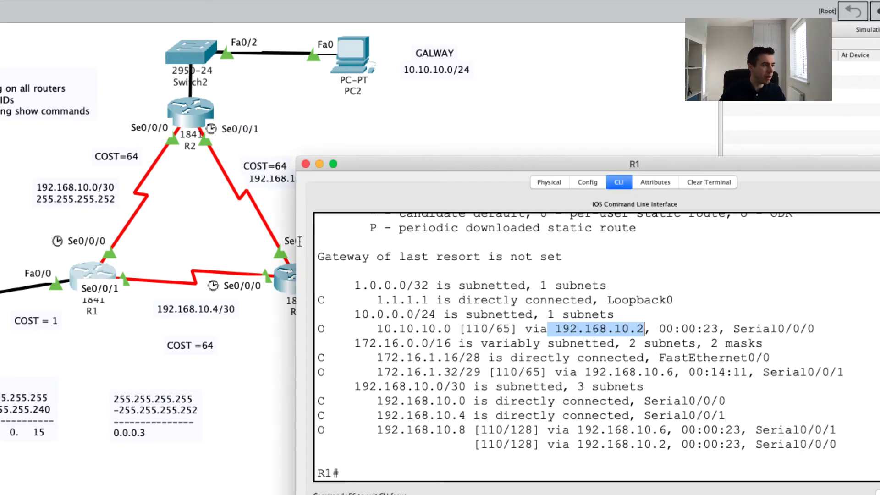
left_click(645, 357)
left_click_drag(597, 330, 811, 330)
left_click(294, 256)
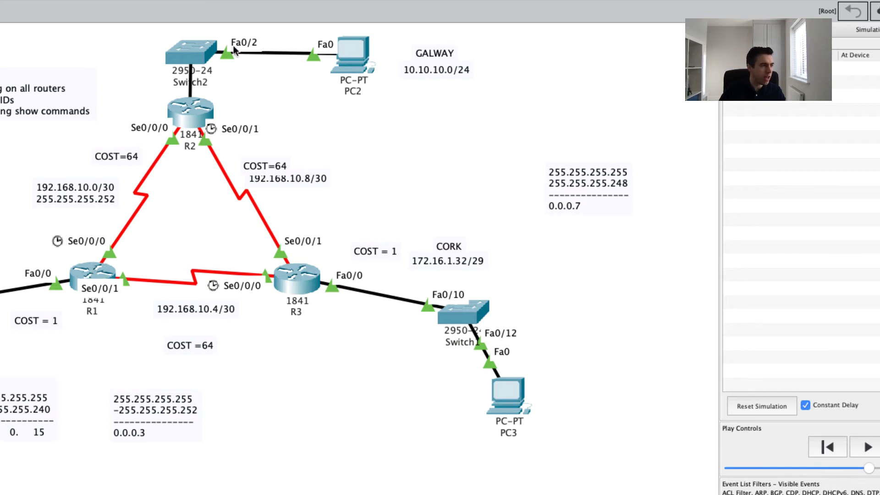
mouse_move(356, 56)
mouse_move(98, 270)
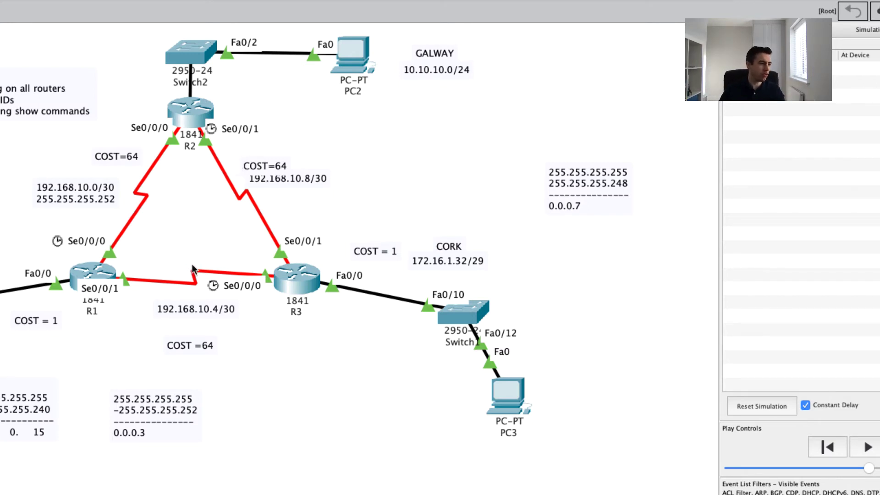
Enter interface configuration mode for s0/0/1 on R1
left_click(102, 272)
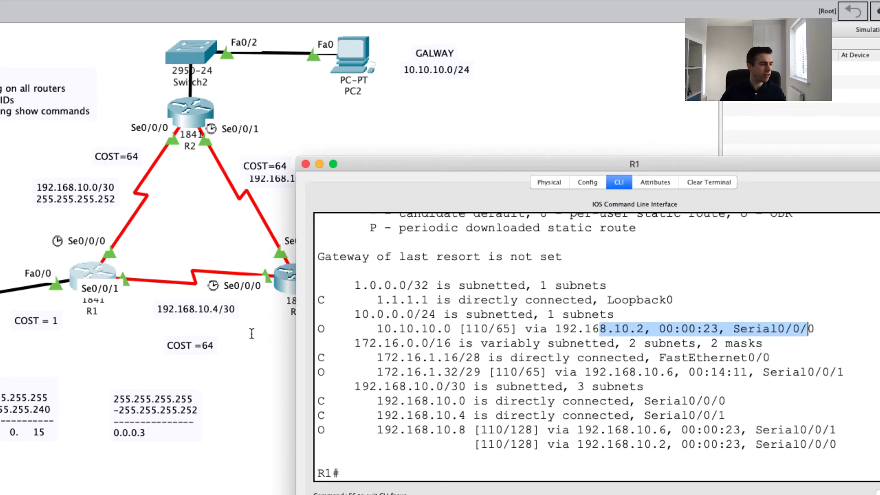
key("Return")
key("Return")
key("Return")
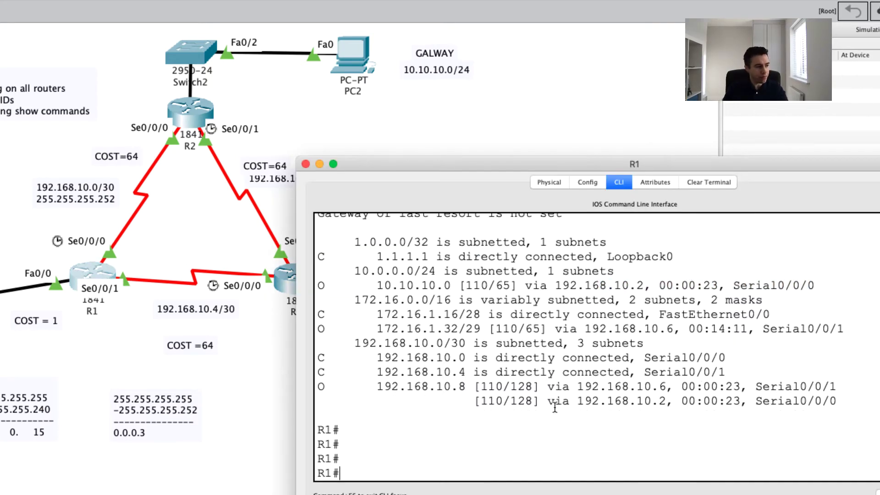
type("conf t")
key("Return")
type("int ")
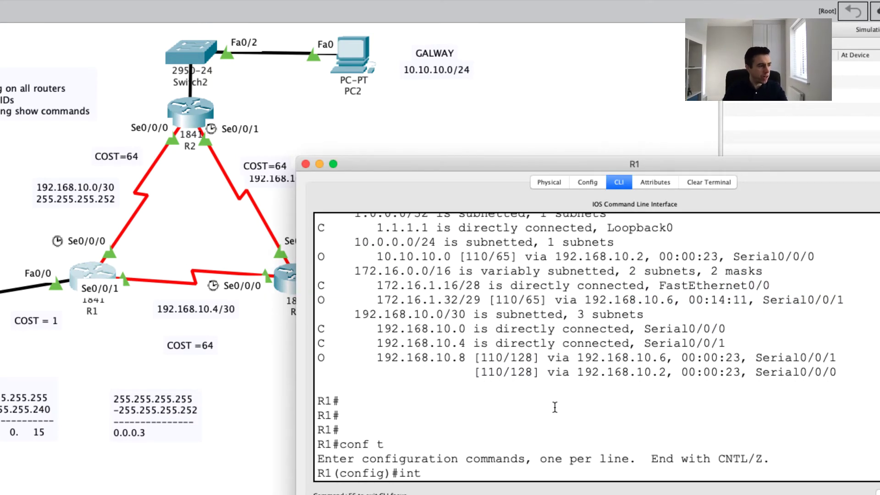
type("s0/0")
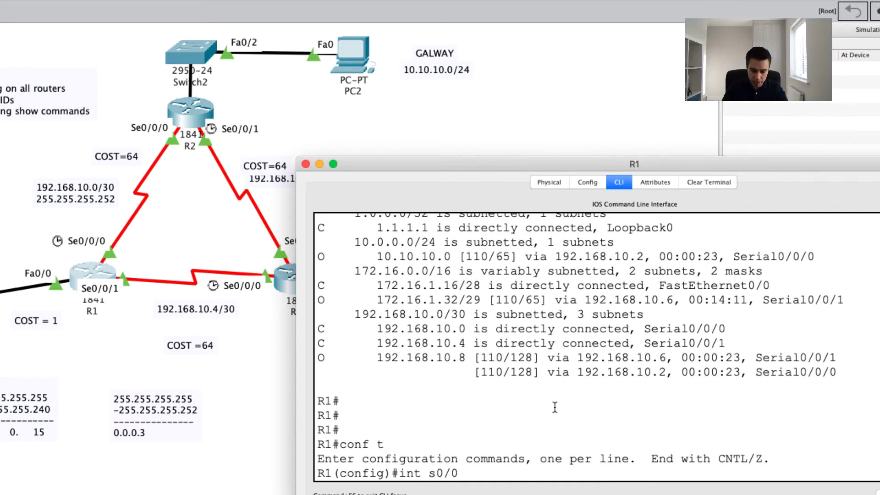
type("/1")
key("Return")
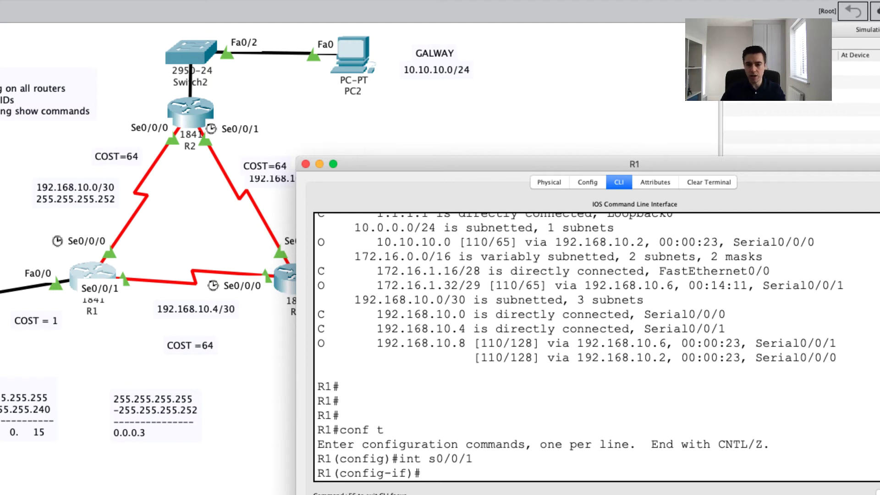
Set the OSPF cost of R1's Serial0/0/1 interface to 10 with ip ospf cost
key("super+Tab")
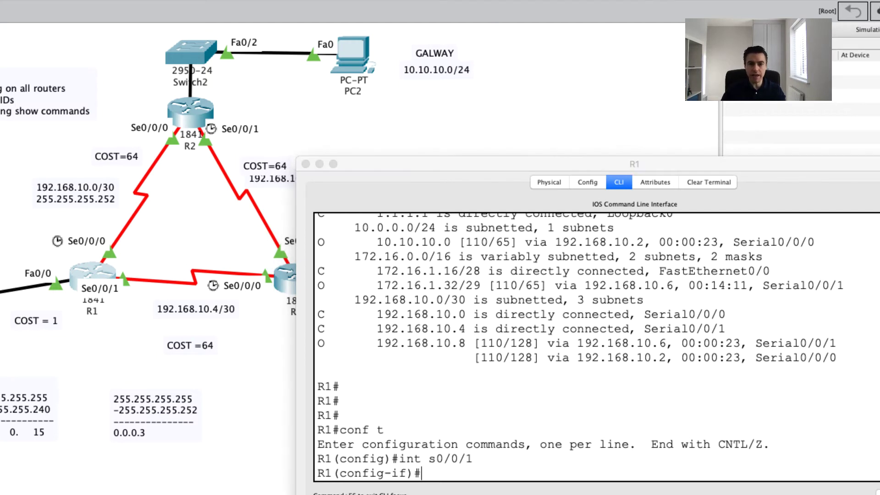
left_click(582, 417)
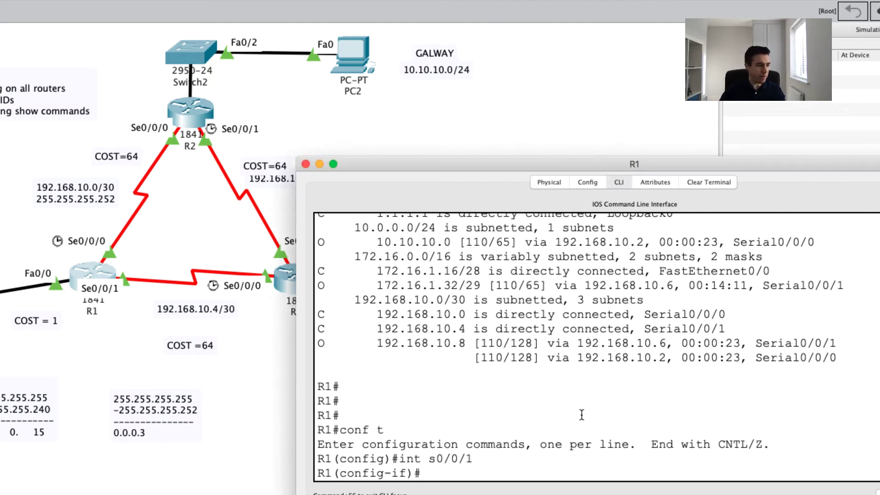
key("Return")
key("Return")
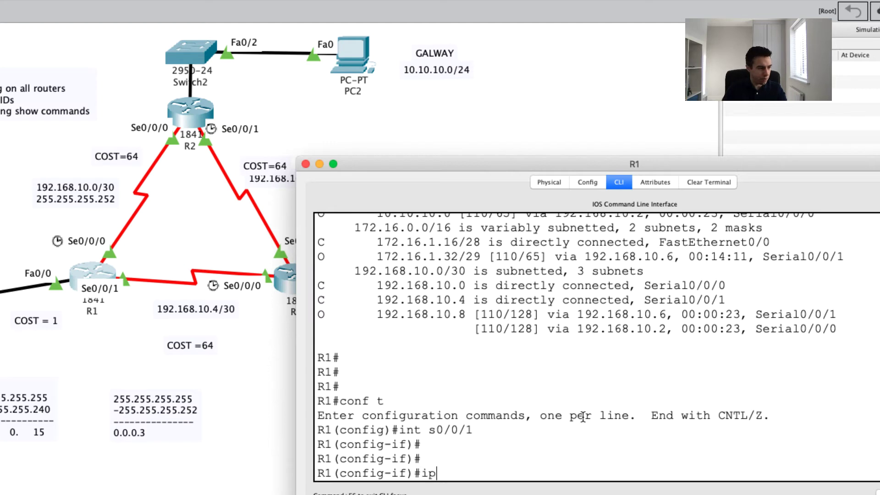
type("ip os")
key("Tab")
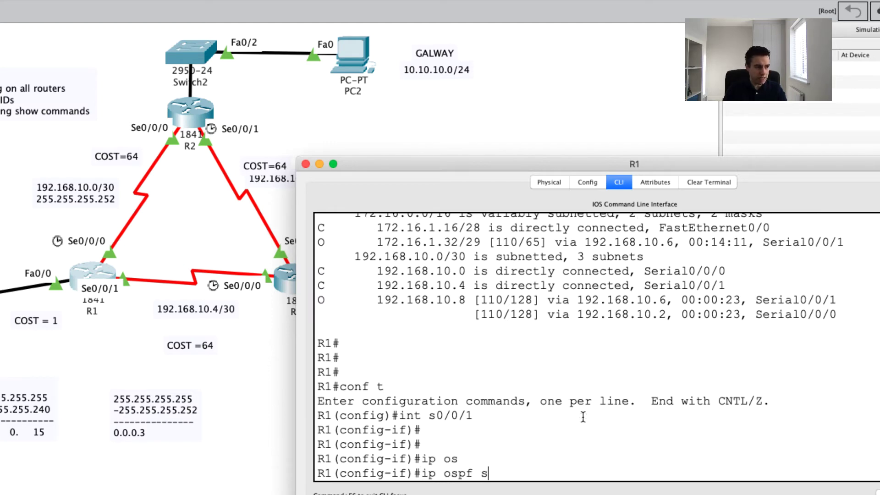
type("s")
key("BackSpace")
type("co")
key("Tab")
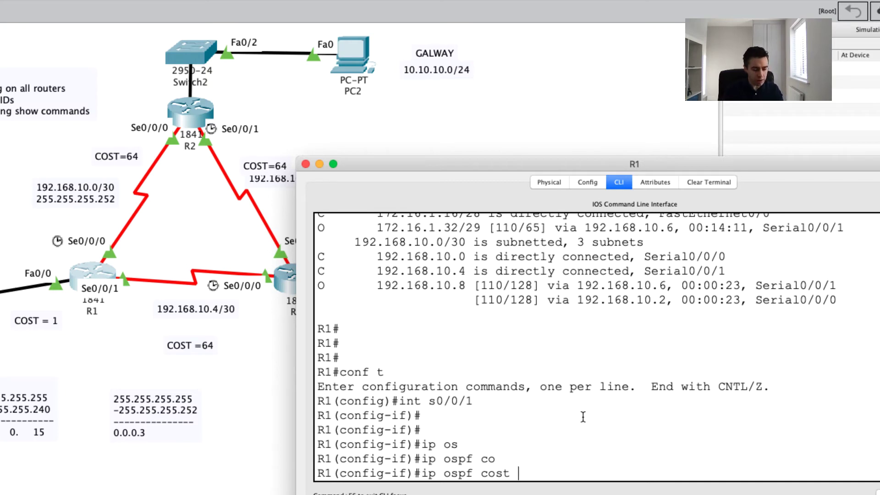
type("10")
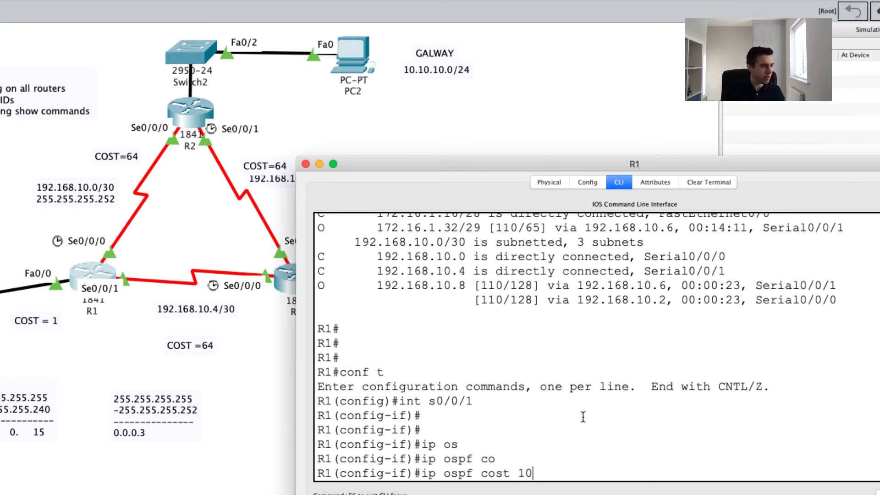
key("Return")
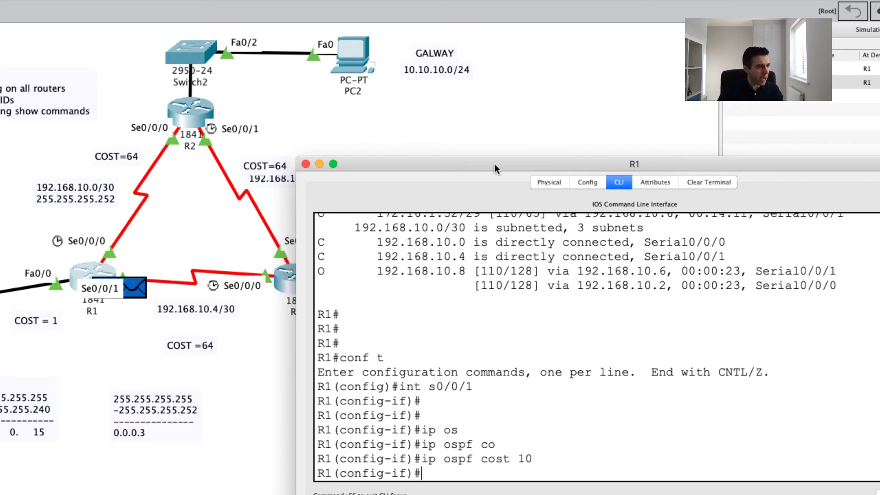
Play the simulation to send the OSPF packets across the topology and return to R1's command line
left_click_drag(494, 164, 356, 347)
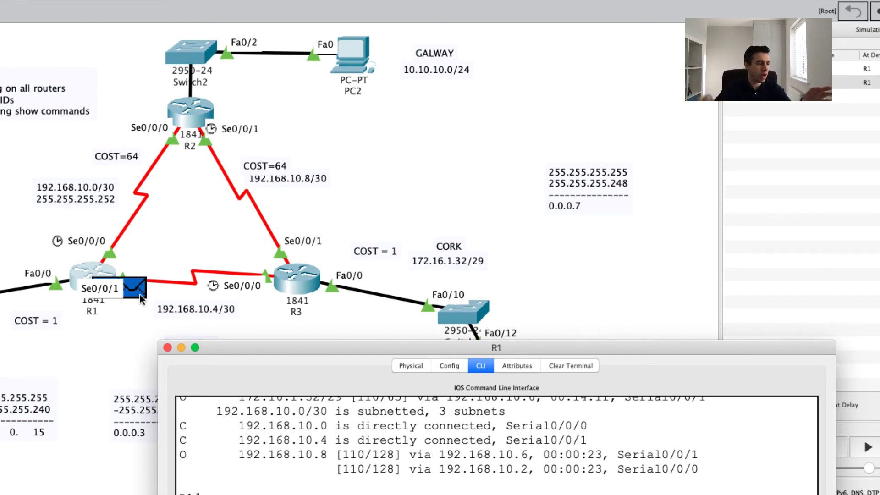
left_click(868, 447)
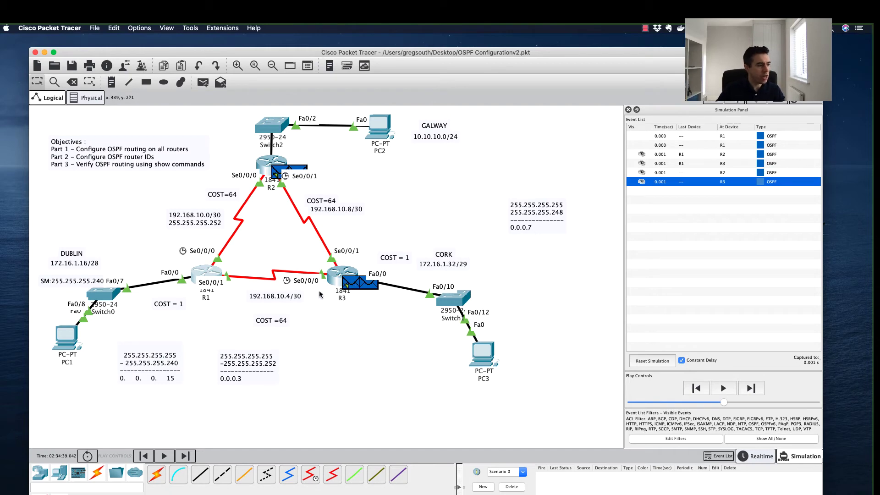
left_click(212, 272)
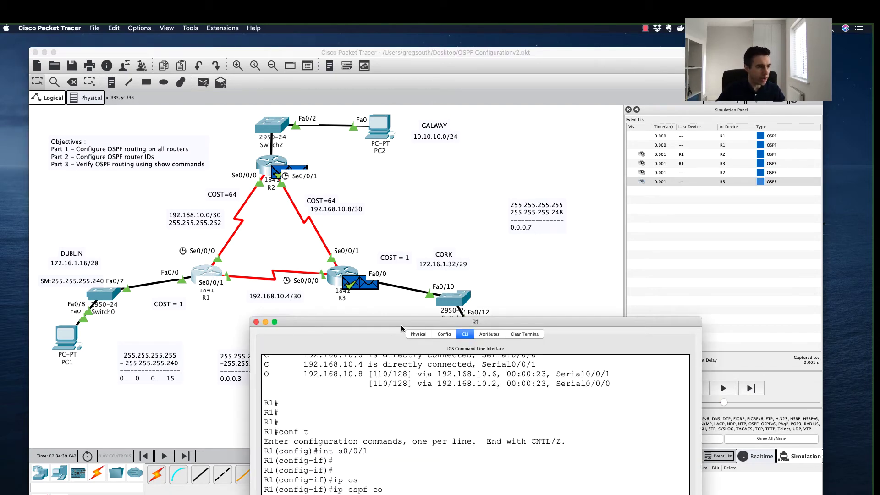
left_click_drag(404, 323, 522, 111)
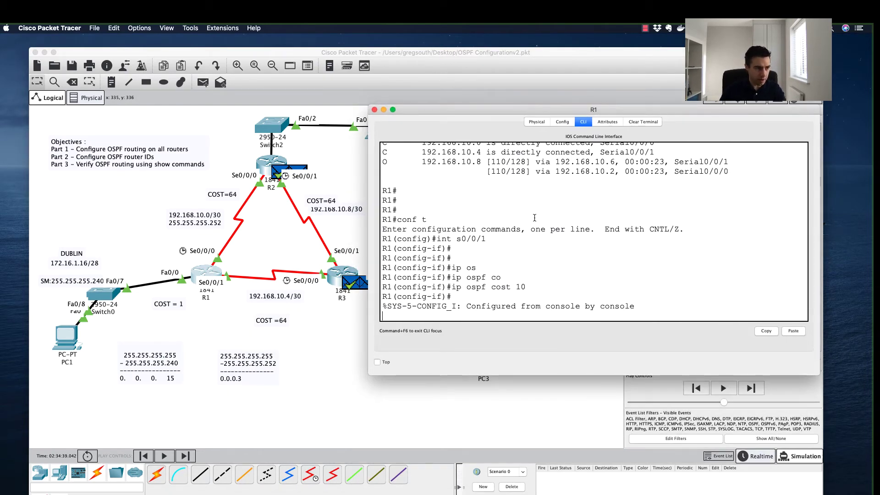
Exit interface and global configuration modes on R1 back to the privileged prompt
key("Return")
key("Return")
key("Return")
type("exit")
key("Return")
key("Return")
type("e")
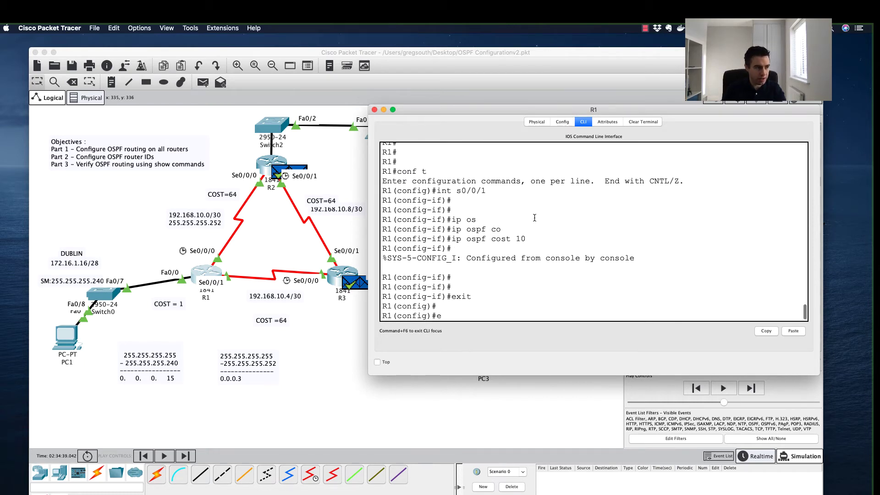
type("xit")
key("Return")
Run show ip ospf int s0/0/1 on R1 and check the interface's cost entry
key("Return")
key("Return")
type("show")
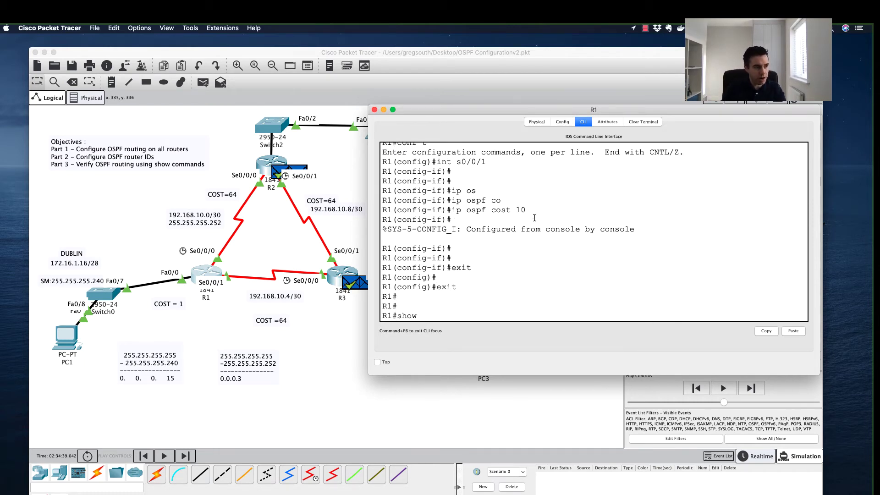
type(" ip osp")
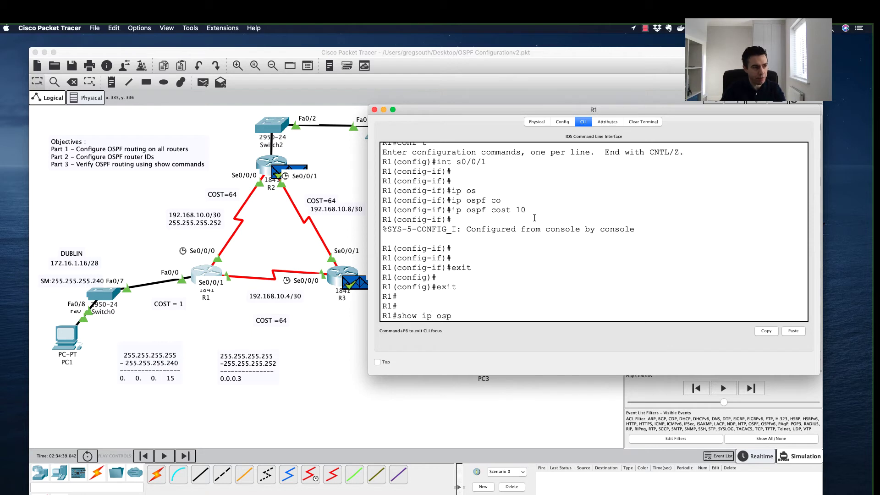
key("Tab")
type("int")
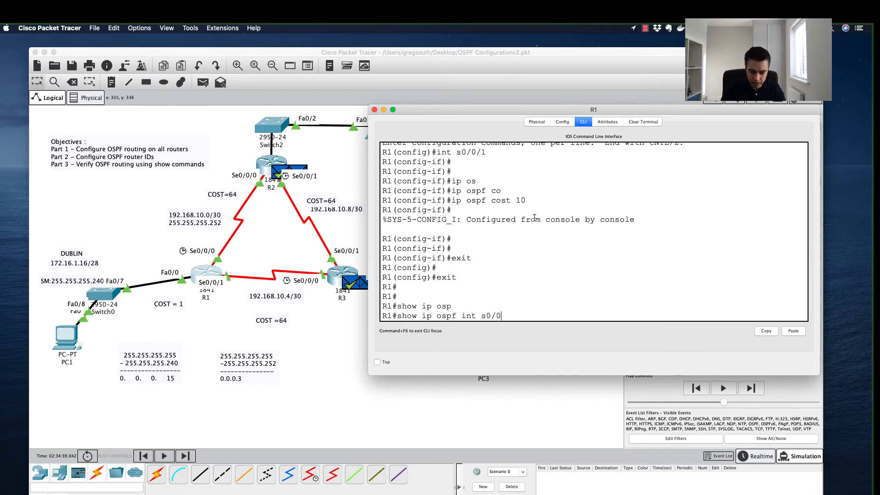
type(" s0/0/1")
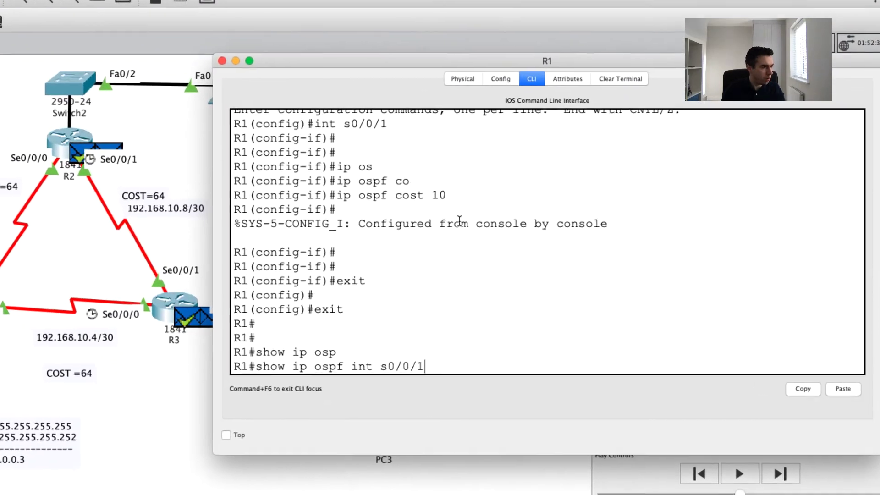
key("Return")
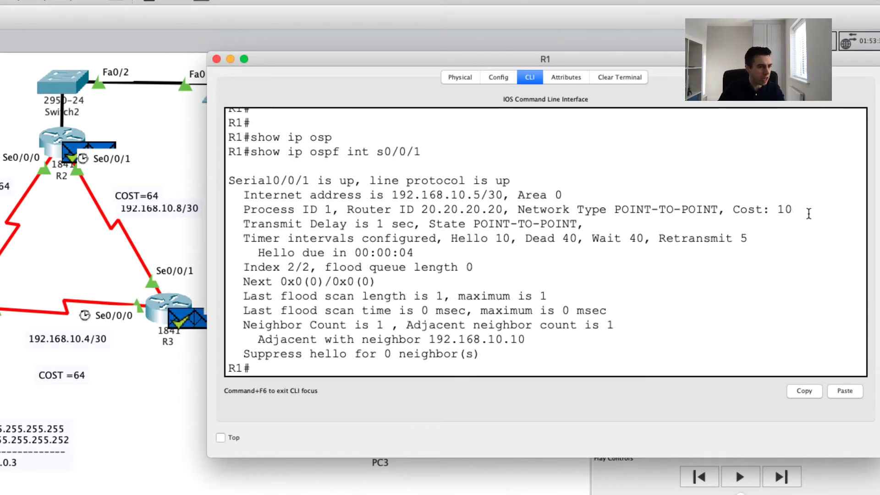
left_click_drag(794, 210, 732, 206)
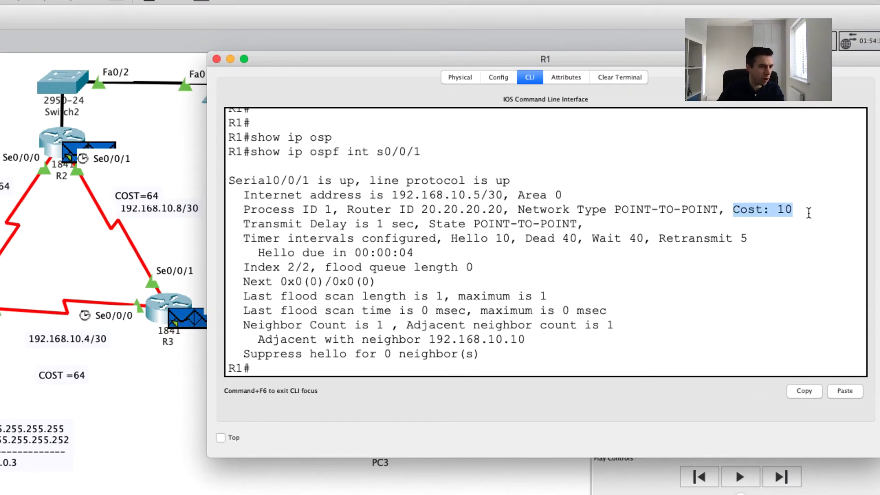
left_click(793, 209)
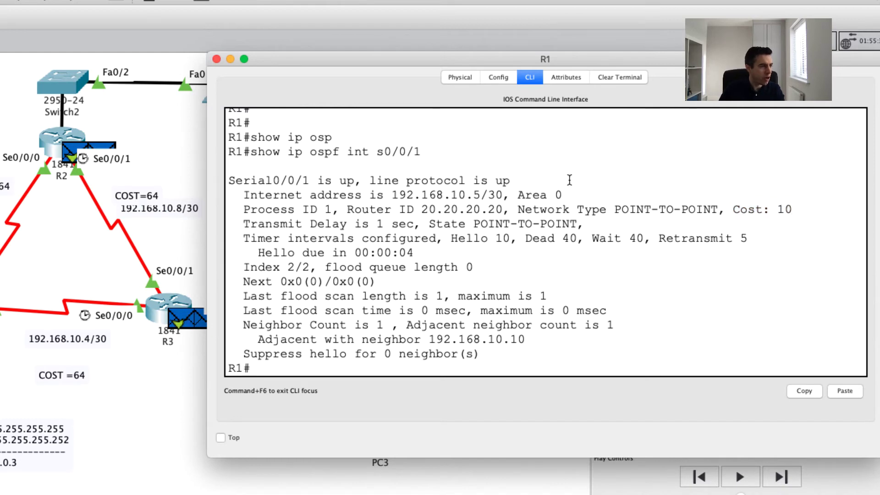
Switch from R1 to router R3's command line and enter global configuration mode with en and conf t
left_click(138, 363)
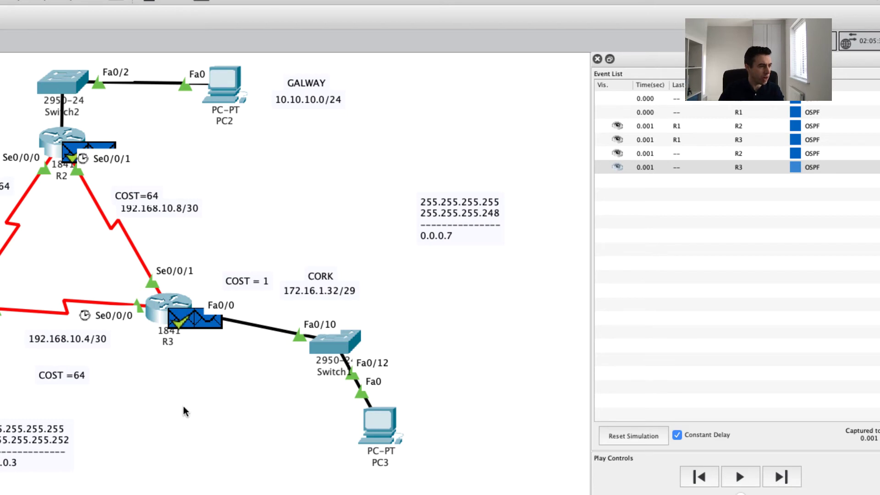
left_click(161, 307)
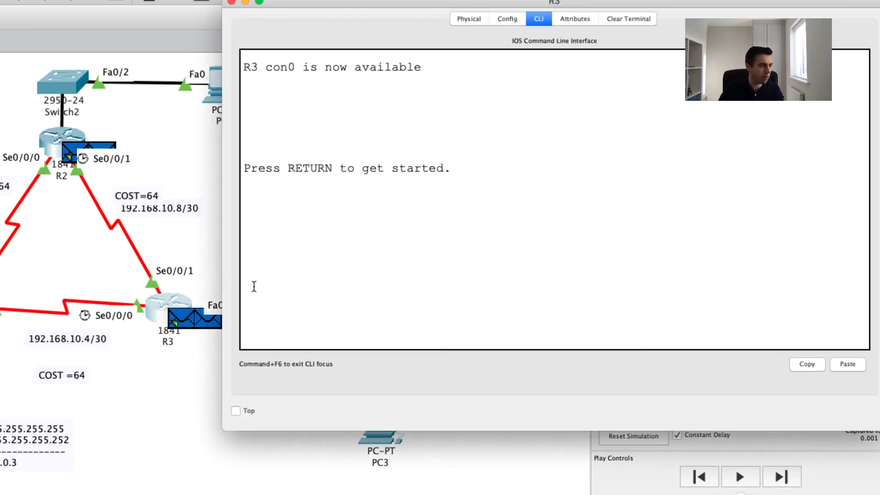
left_click(343, 256)
key("Return")
key("Return")
key("Return")
type("en")
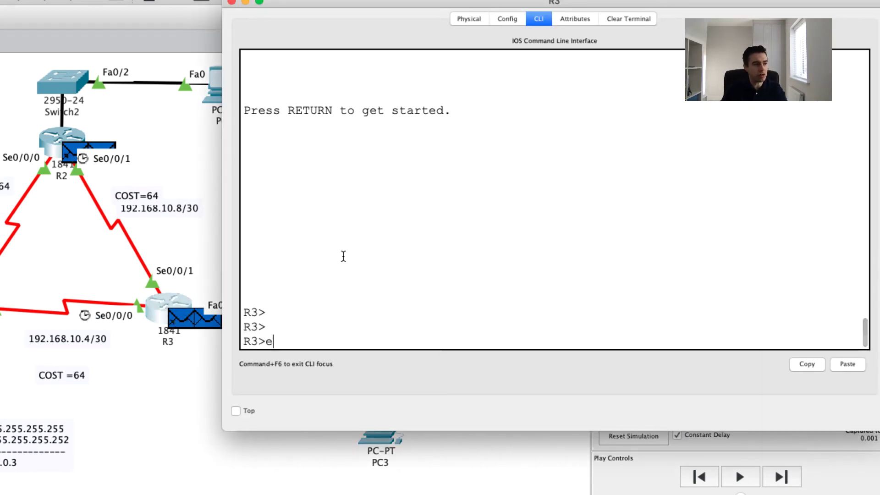
key("Return")
type("conf t")
key("Return")
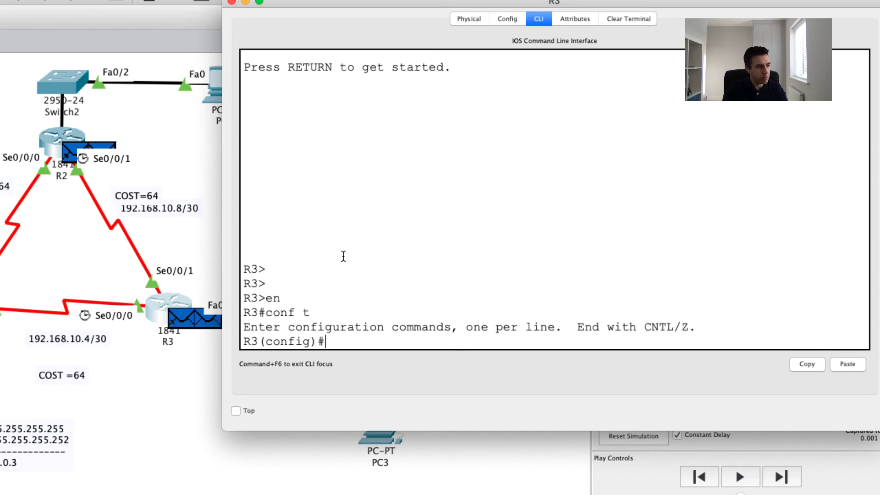
Set the OSPF cost of R3's s0/0/1 interface to 5 with ip ospf cost, and leave interface configuration mode
type("int s")
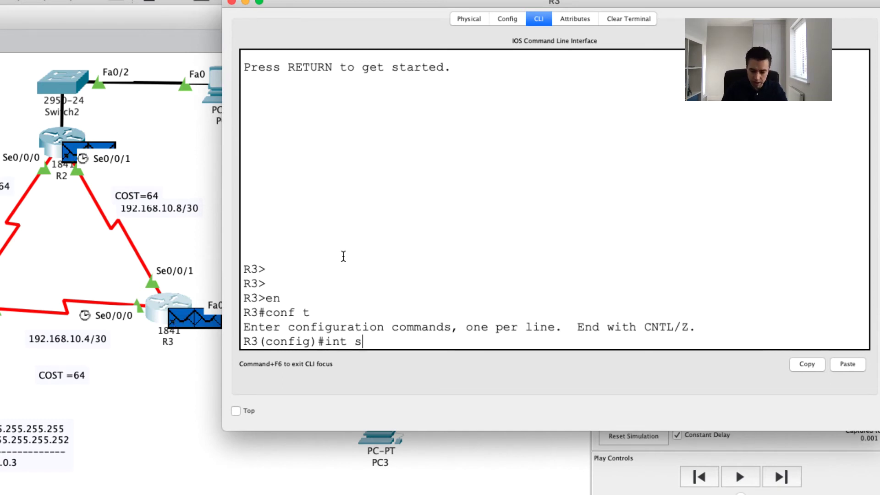
type("0/0/1")
key("Return")
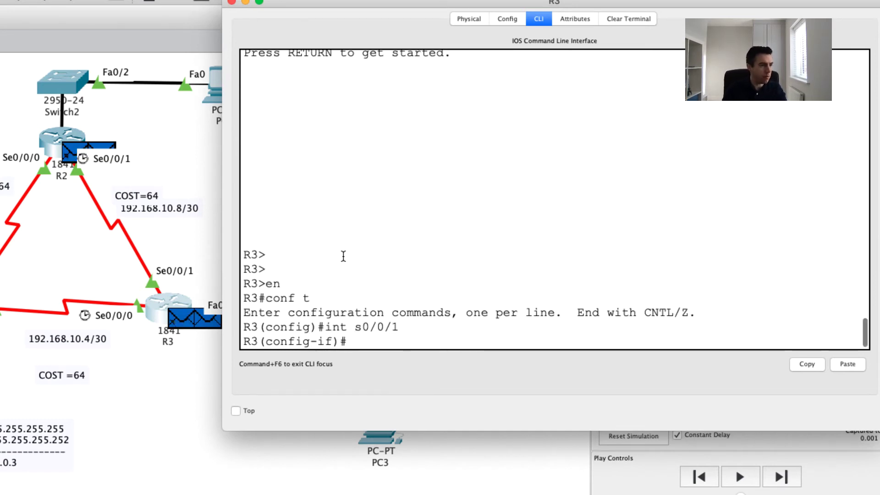
type("ip os")
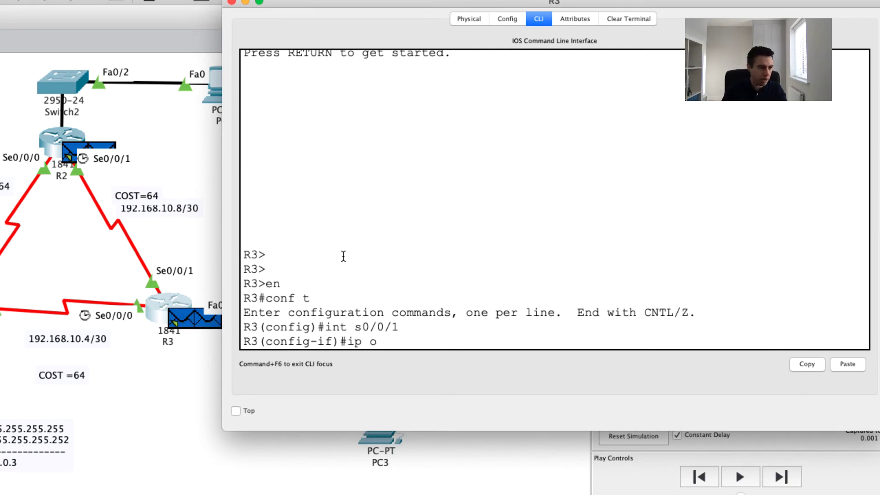
key("Tab")
type("cost")
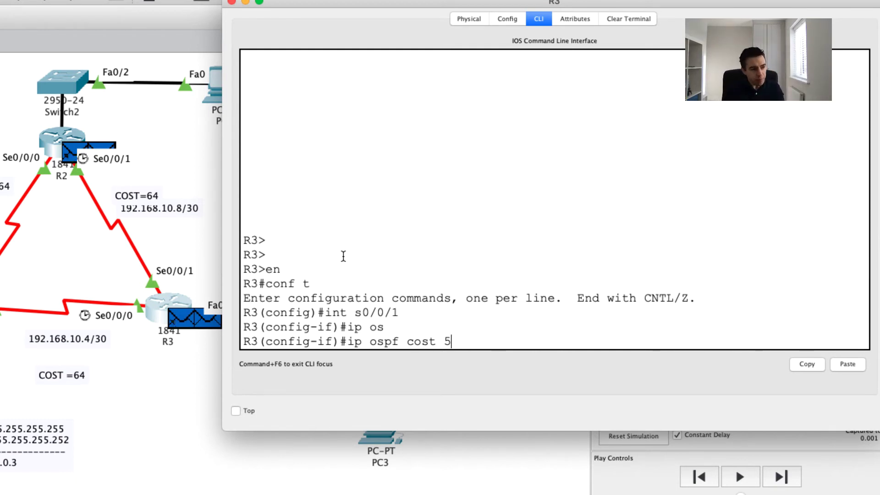
key("Return")
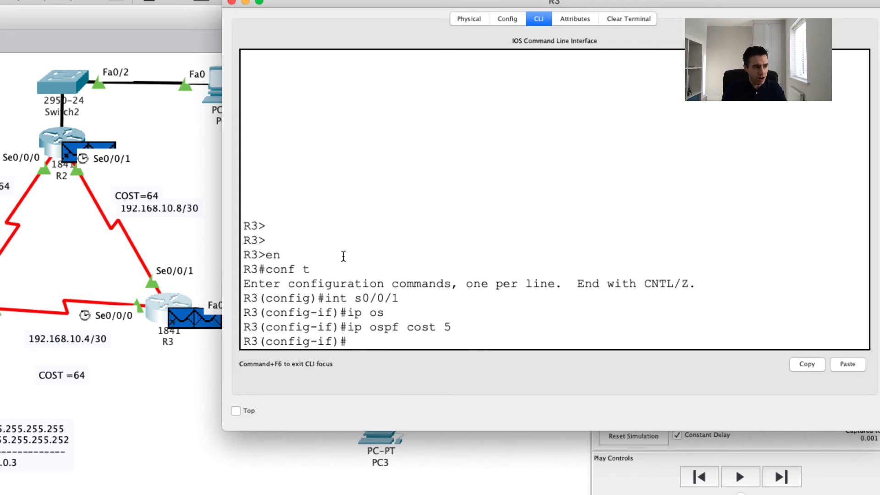
type("exit")
key("Return")
key("Return")
key("Return")
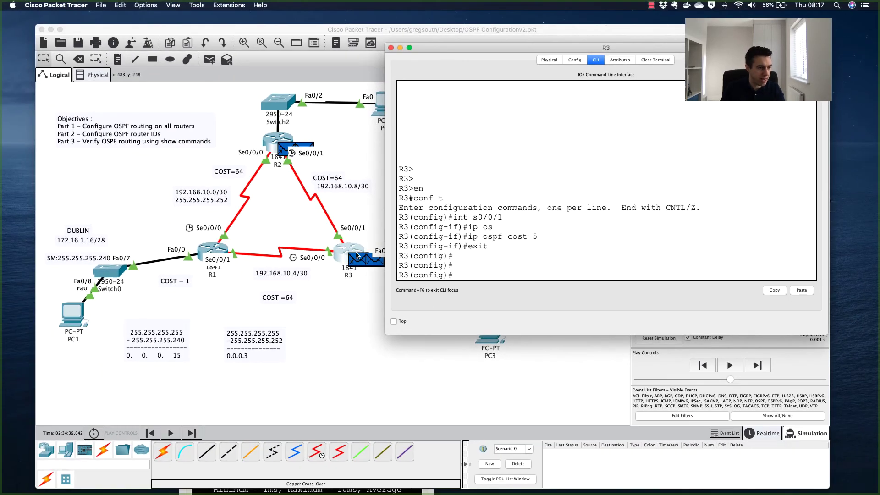
Advance the simulation to the next OSPF event and exit R3's global configuration mode to the privileged prompt
left_click(757, 365)
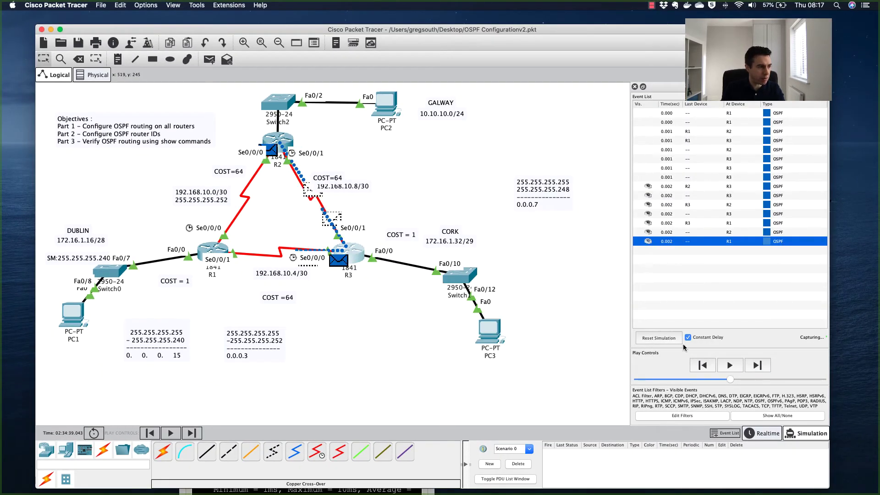
left_click(346, 253)
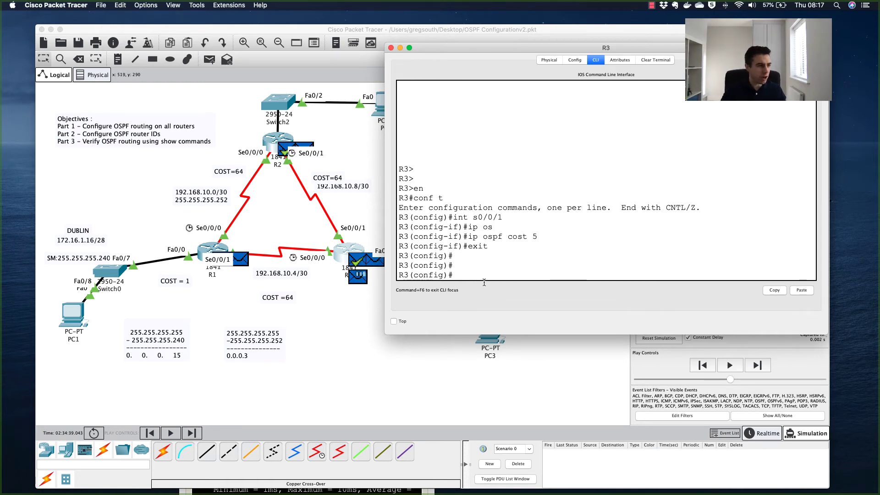
type("xi")
key("Return")
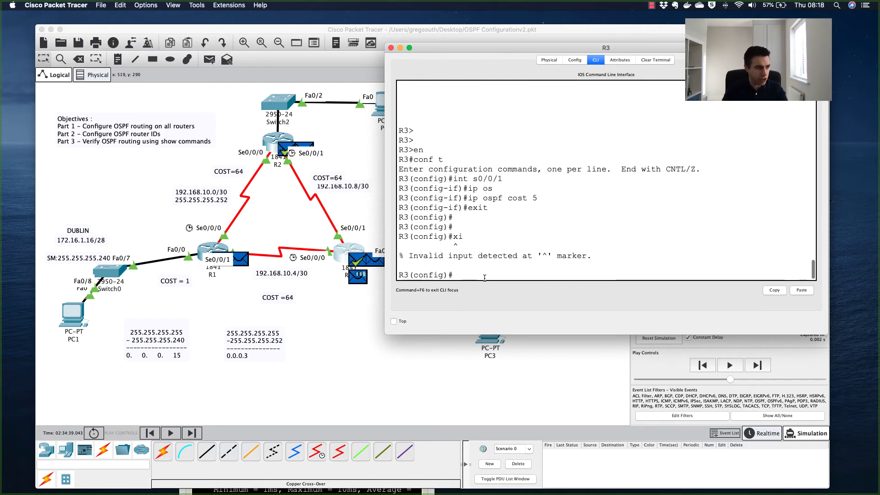
type("exit")
key("Return")
key("Return")
Run show ip ospf int s0/0/1 on R3 and check the interface's cost entry
type("show ip")
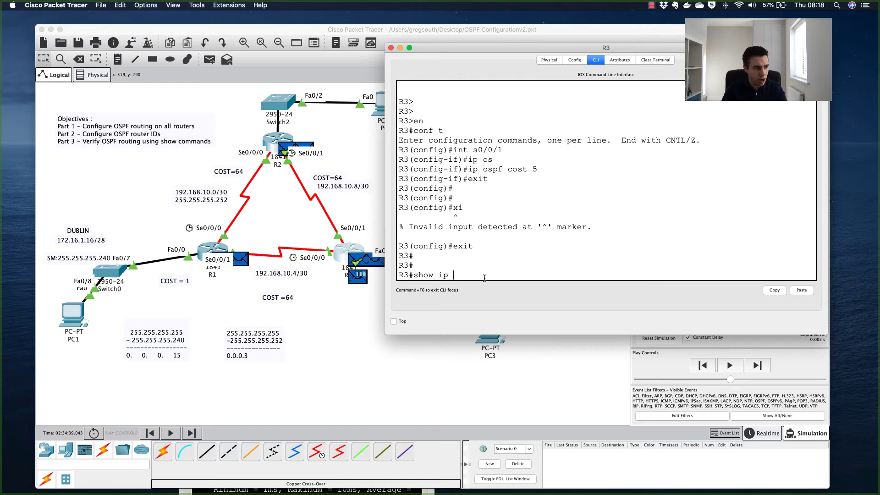
type(" ospf int")
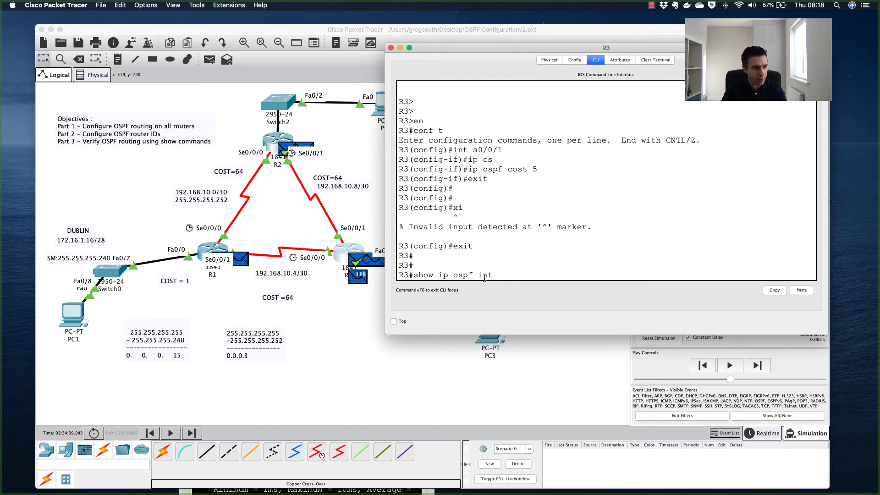
type(" s0/0/")
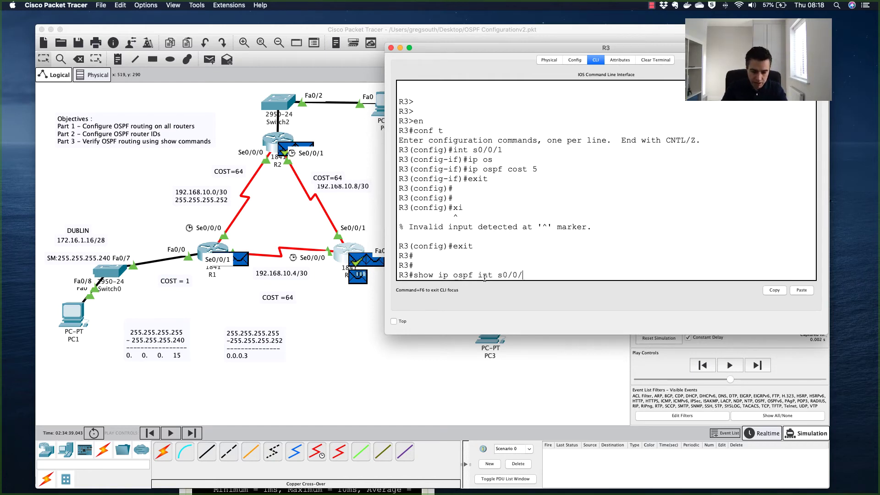
type("1")
key("Return")
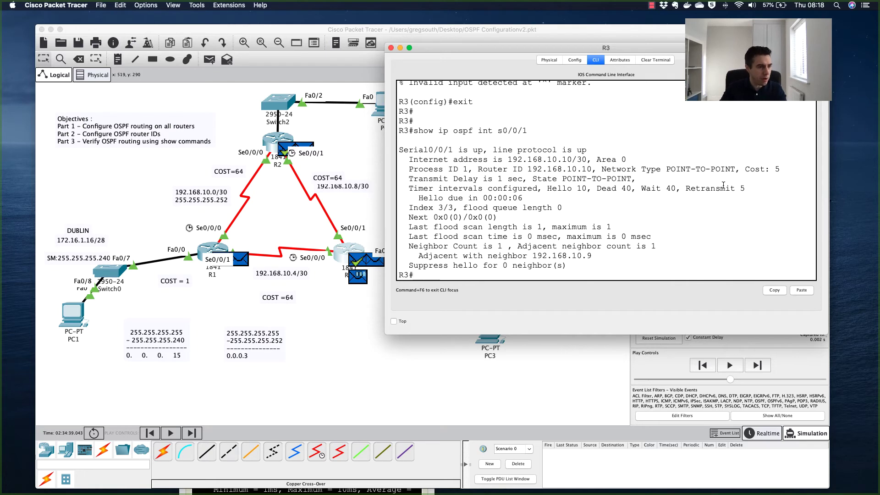
left_click_drag(784, 167, 734, 166)
left_click(719, 168)
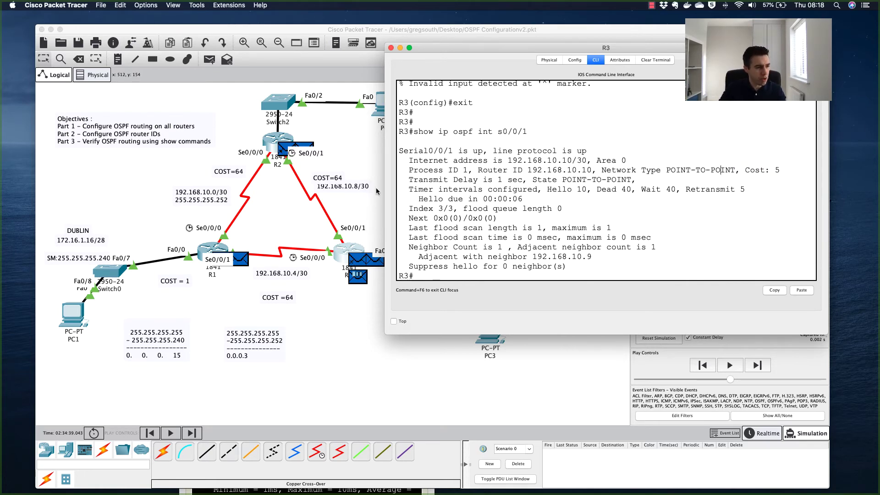
Change the topology cost labels to 10 on the R1–R3 link and 5 on the R2–R3 link
left_click(372, 201)
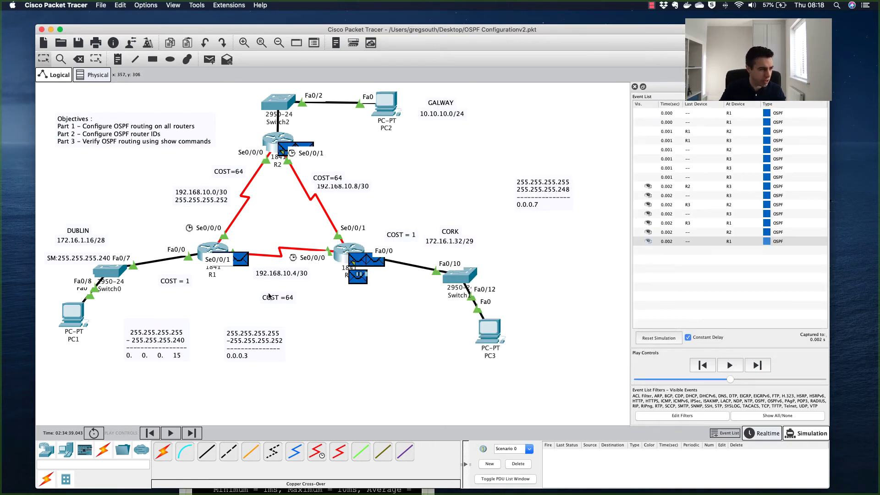
double_click(287, 297)
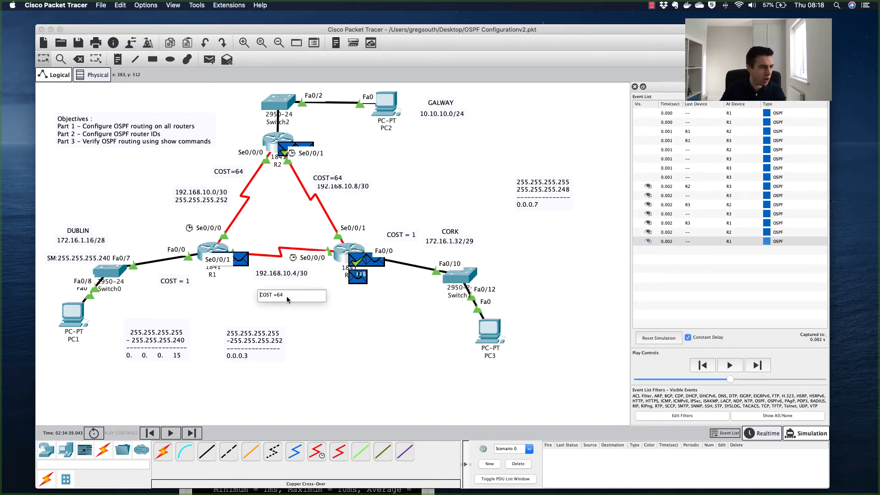
key("BackSpace")
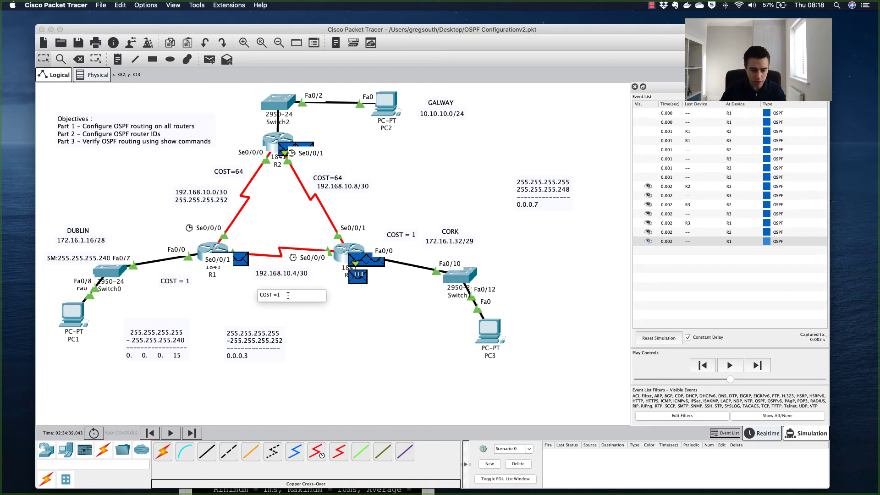
double_click(341, 178)
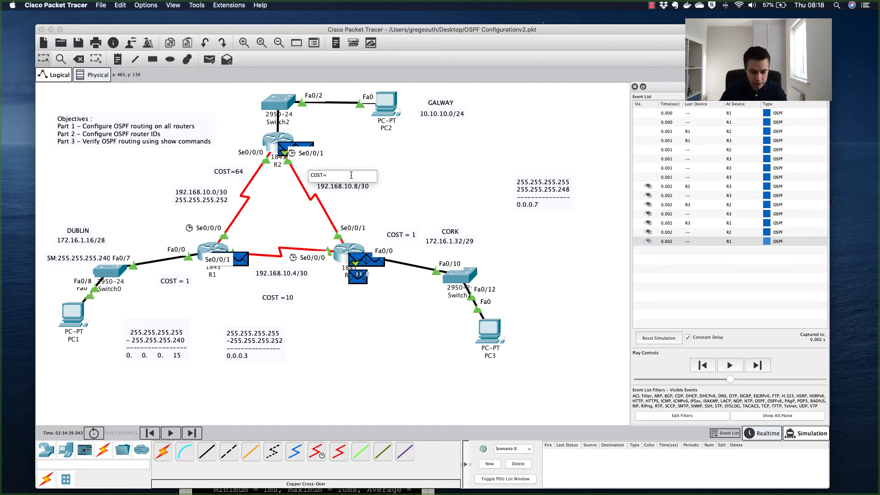
left_click(354, 215)
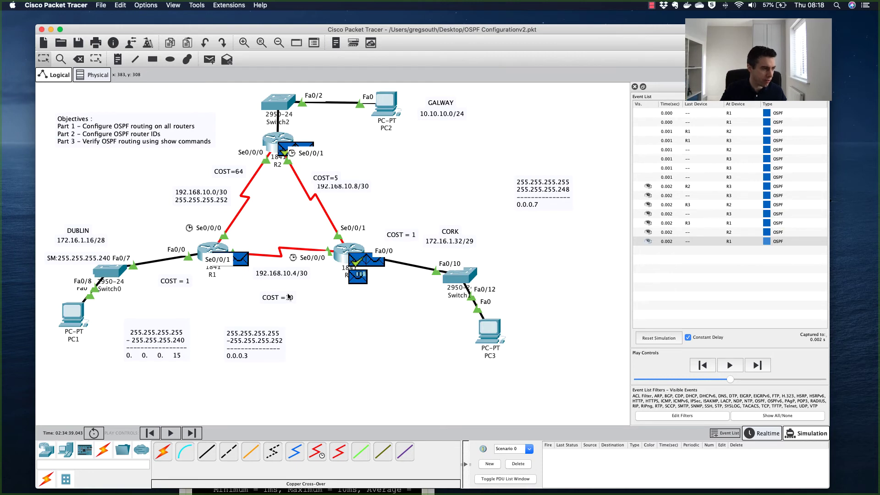
Advance the simulation event by event so the remaining OSPF packets travel between the routers
mouse_move(292, 112)
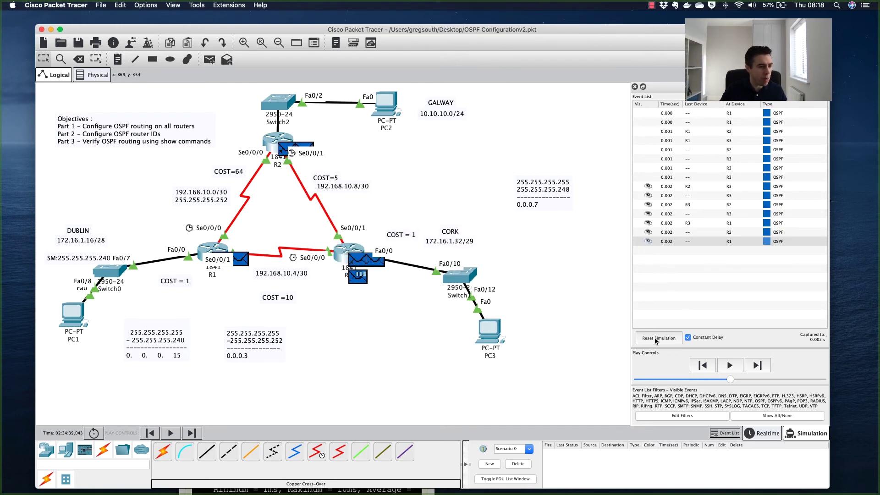
left_click(759, 368)
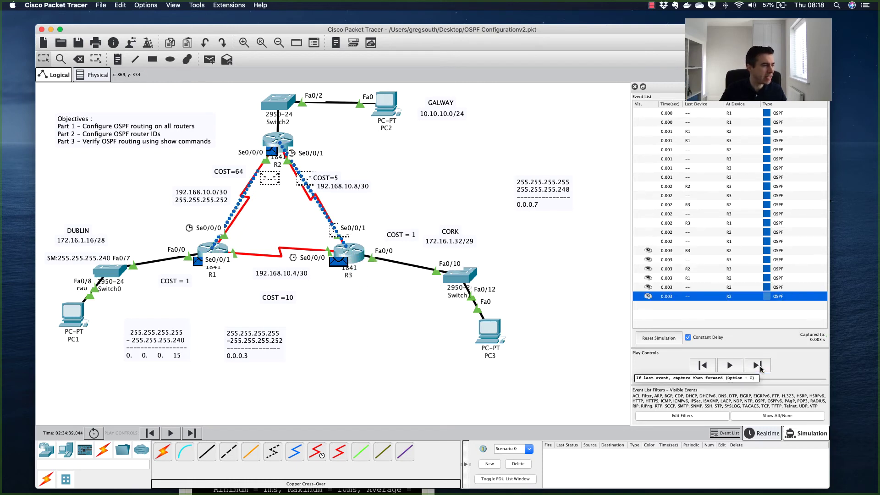
left_click(758, 365)
left_click(759, 366)
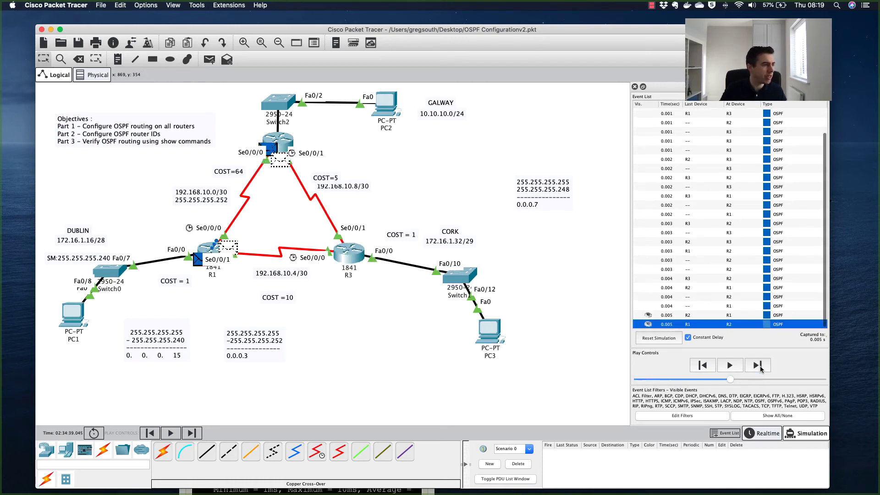
left_click(758, 365)
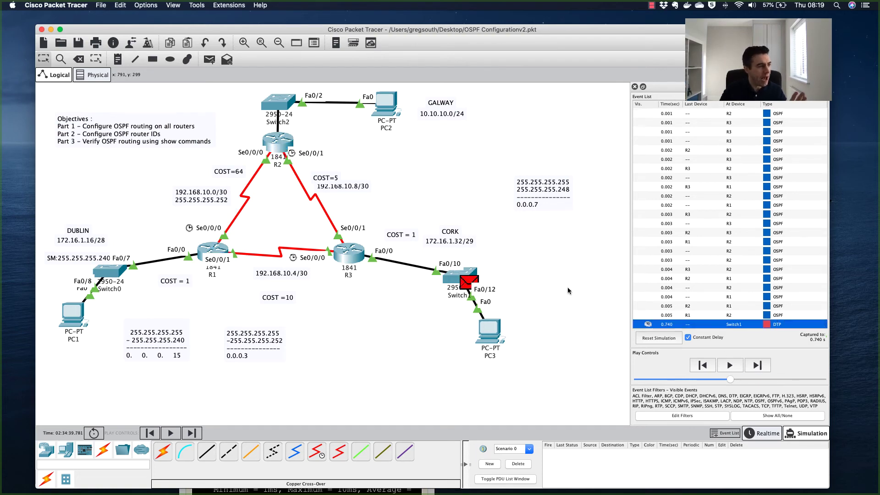
mouse_move(214, 249)
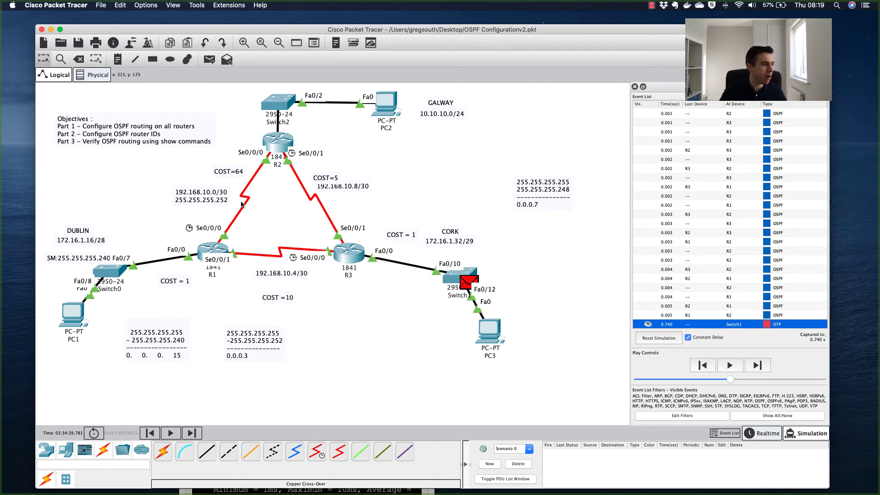
Open R1's command line and display its routing table with show ip route
left_click(210, 249)
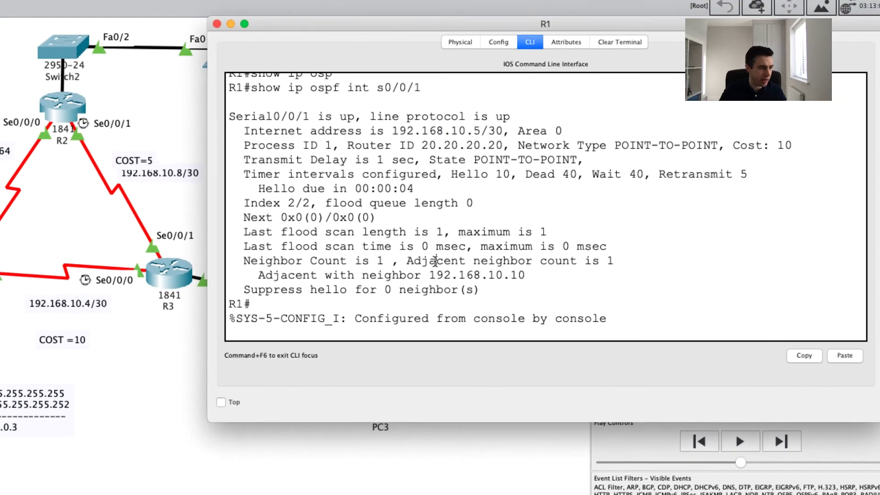
key("Return")
key("Return")
key("Return")
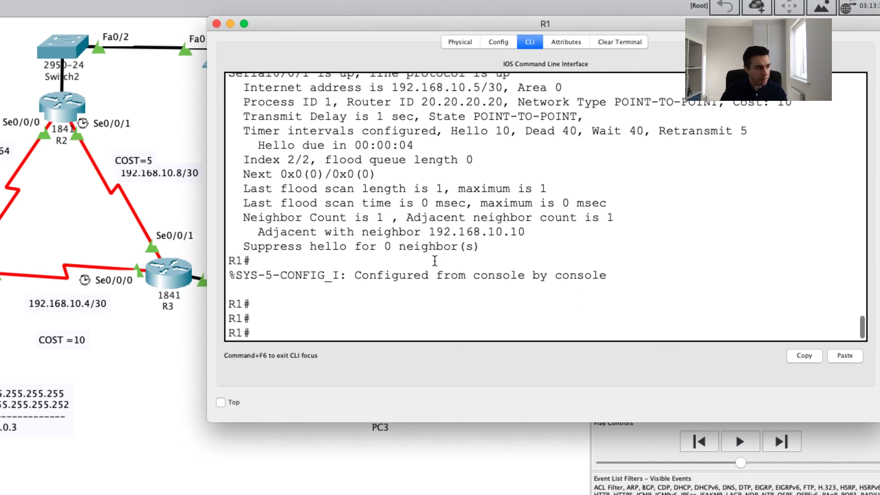
type("show ip route")
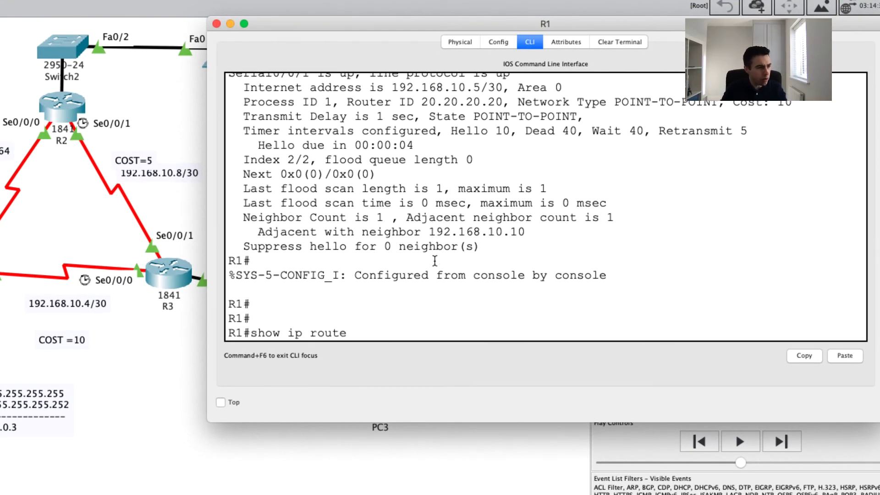
key("Return")
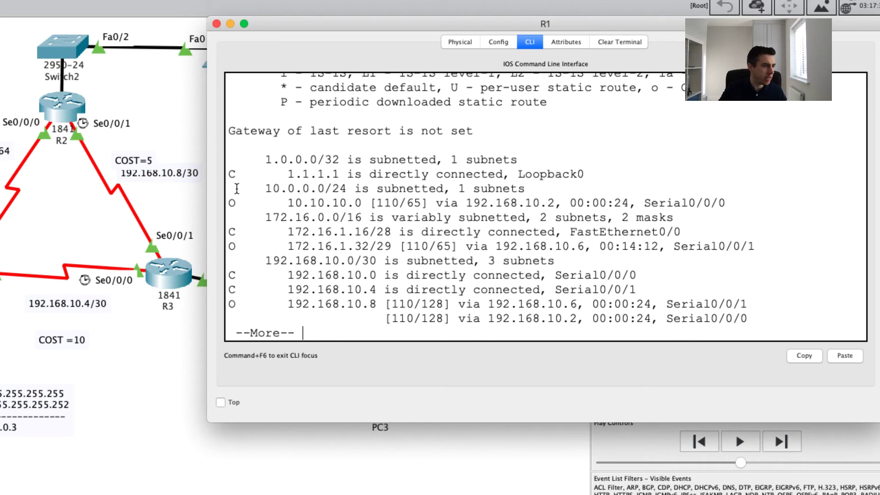
Examine the OSPF route to 10.10.10.0 in R1's routing table, including its cost, next hop and exit interface
left_click_drag(227, 186, 725, 200)
left_click(231, 203)
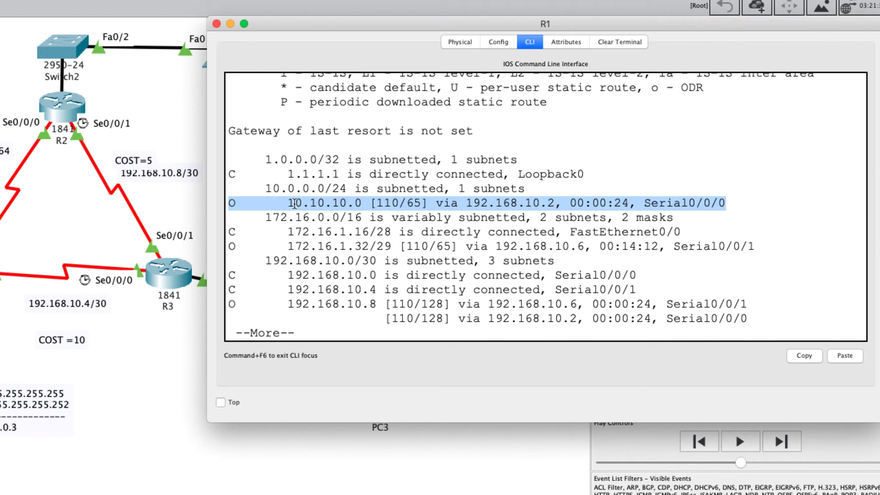
left_click_drag(280, 203, 551, 202)
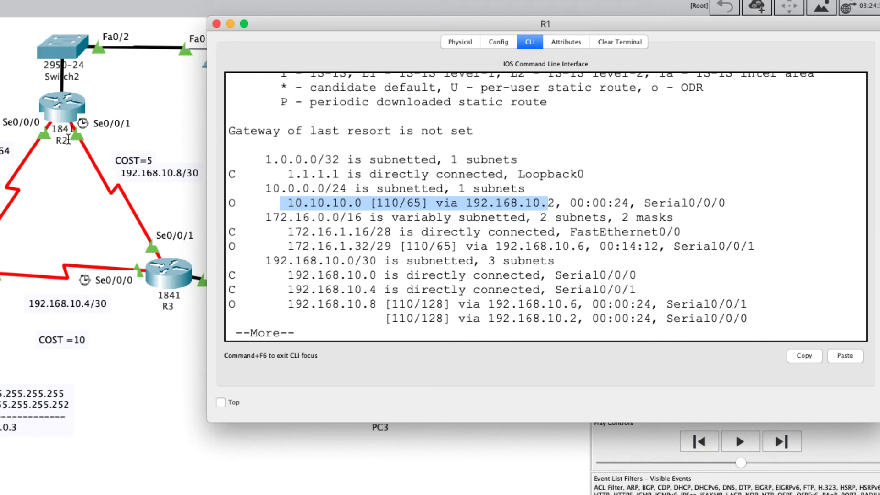
left_click(524, 319)
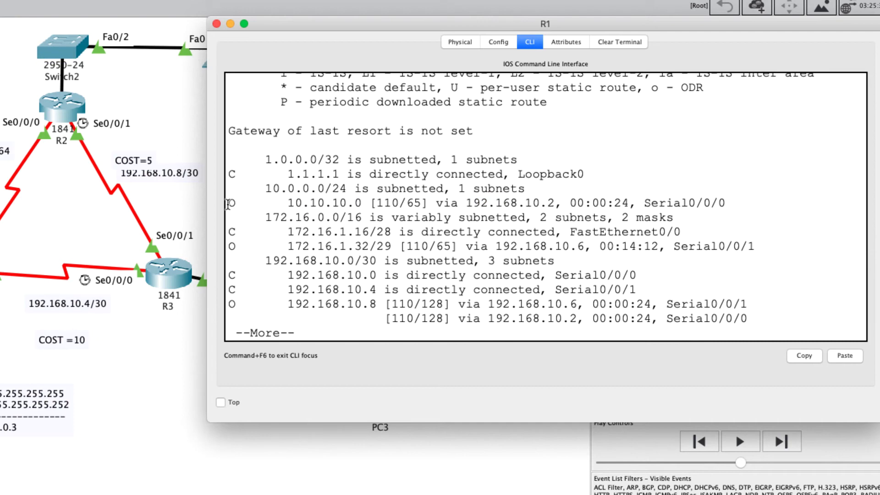
left_click_drag(227, 203, 637, 217)
left_click(726, 203)
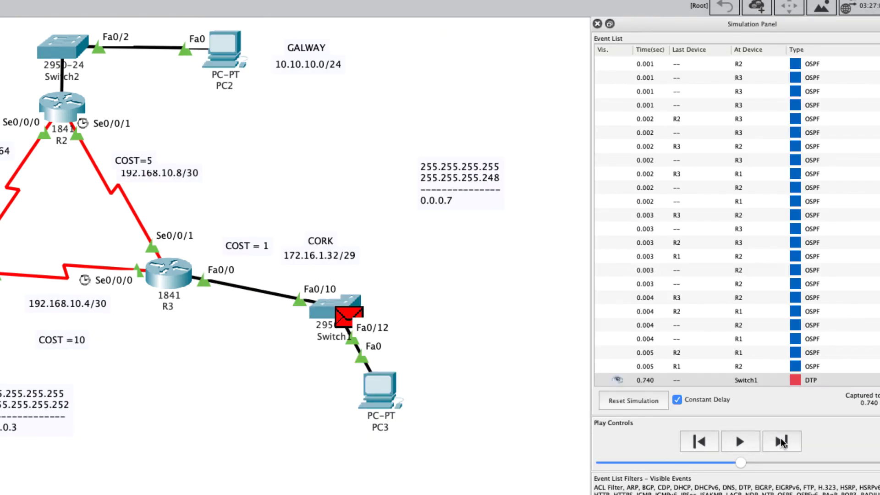
Advance the simulation, switch to realtime mode so OSPF converges, and rerun show ip route on R1
left_click(785, 440)
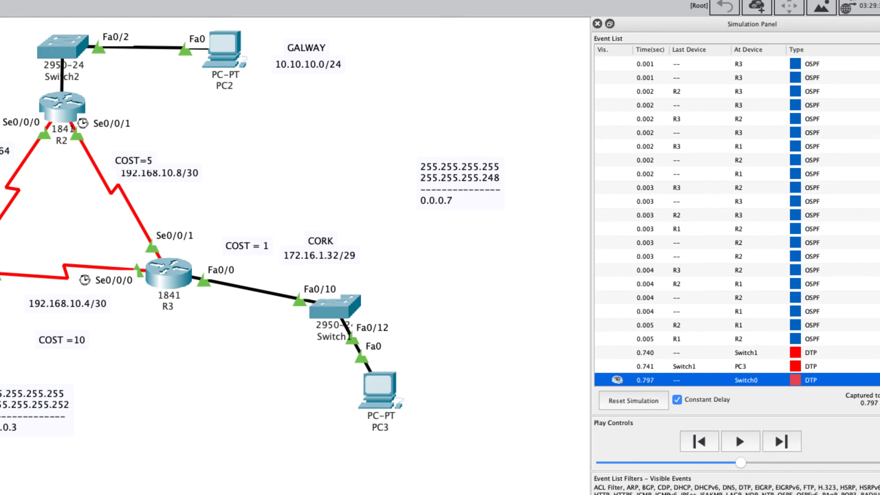
key("shift+r")
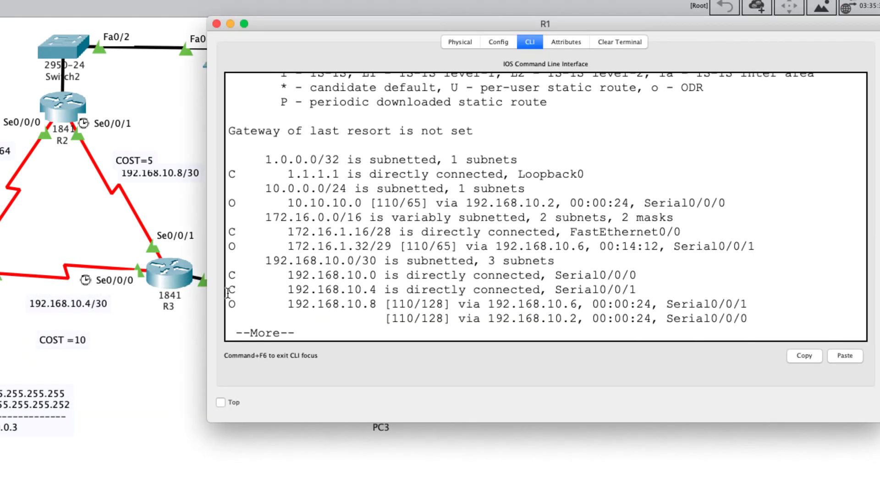
key("Return")
key("Return")
key("Return")
key("Return")
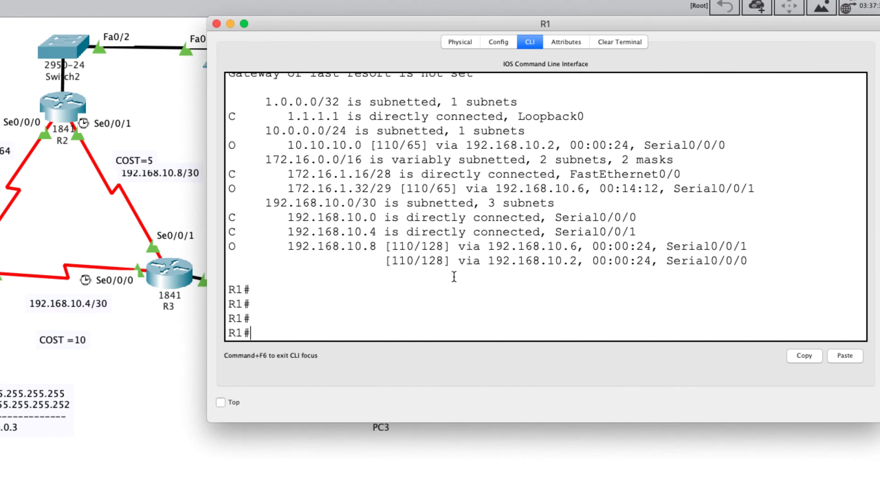
key("Up")
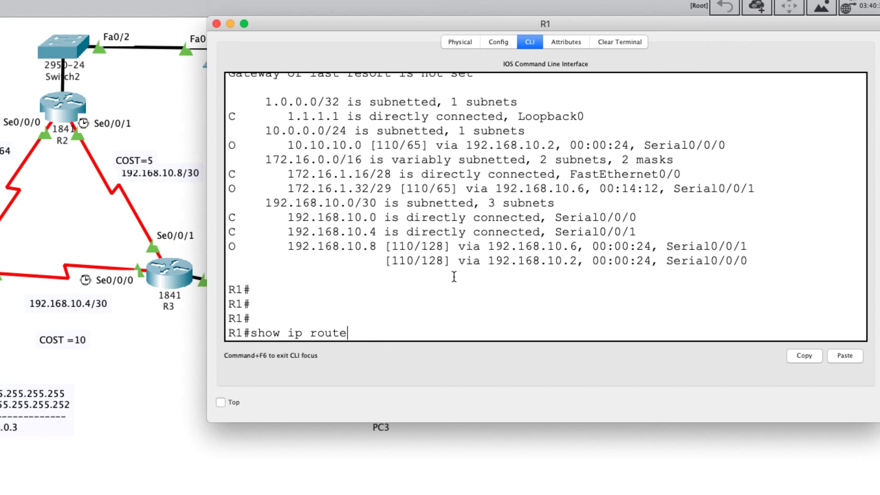
key("Return")
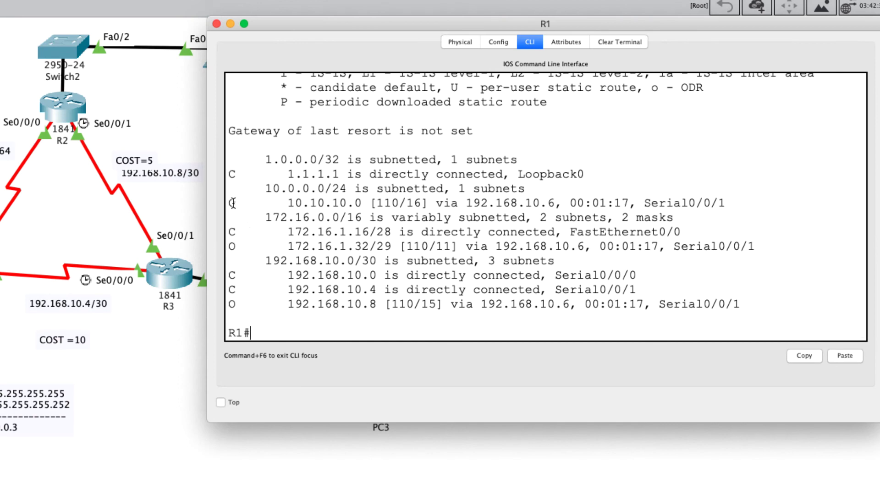
Compare R1's refreshed 10.10.10.0 route and its exit interface with the topology's cost labels
left_click_drag(229, 202, 754, 201)
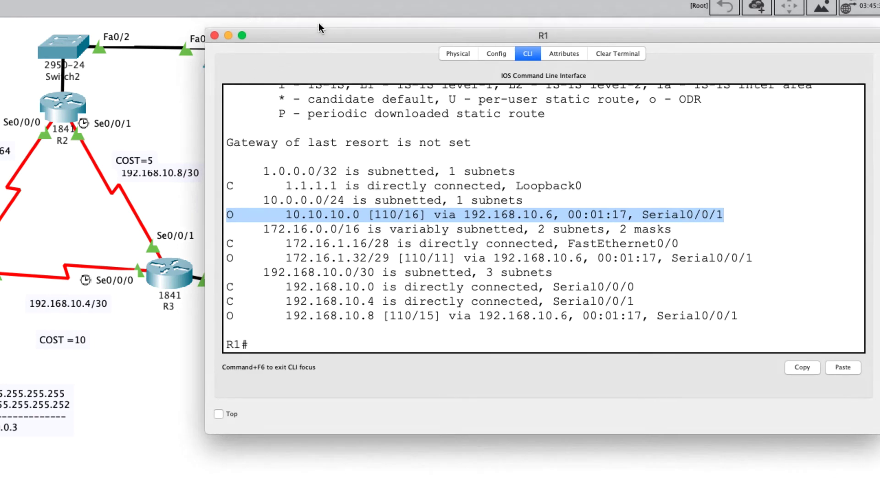
left_click_drag(319, 23, 342, 261)
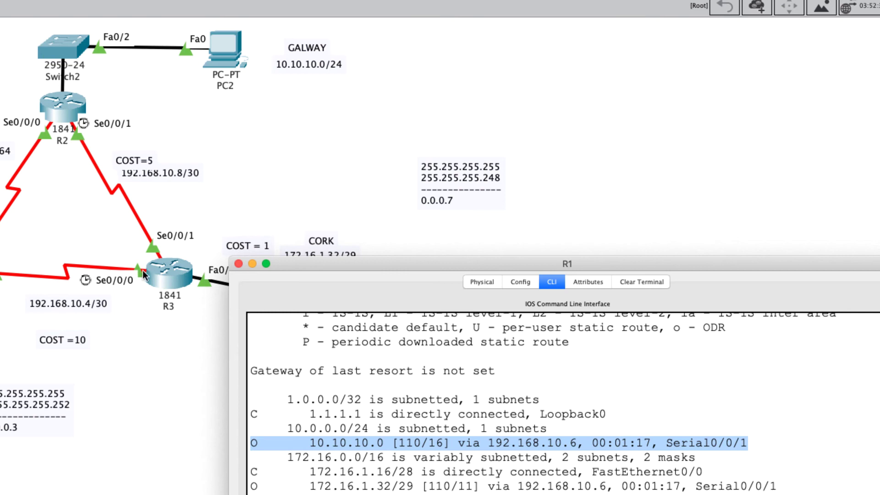
left_click_drag(755, 442, 665, 442)
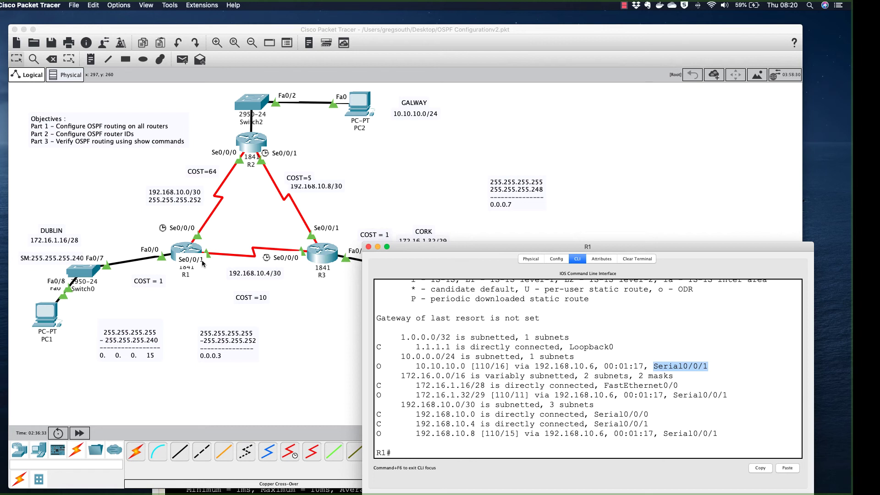
Switch to simulation mode and create a simple PDU from PC1 to PC2
left_click(497, 138)
left_click(777, 434)
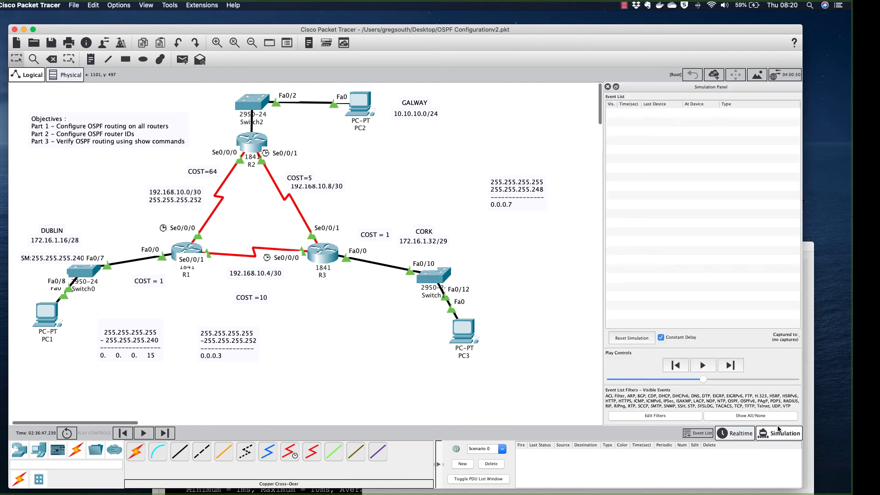
left_click(186, 62)
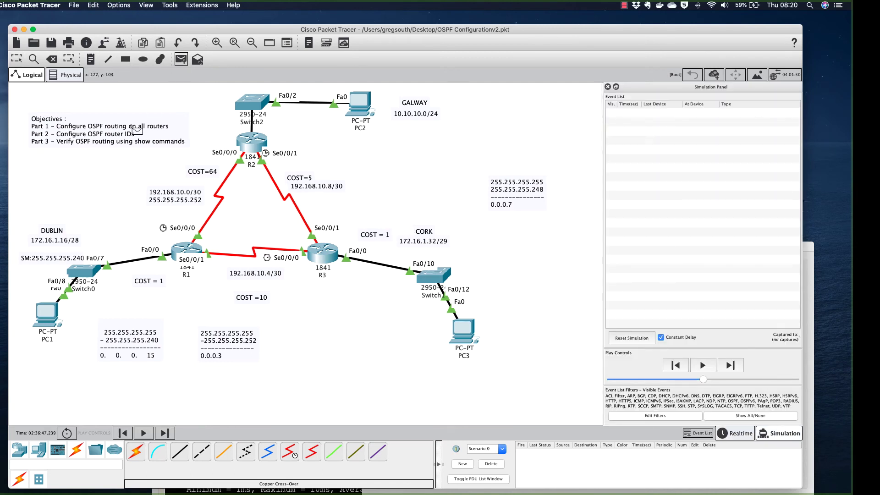
left_click(46, 315)
left_click(360, 103)
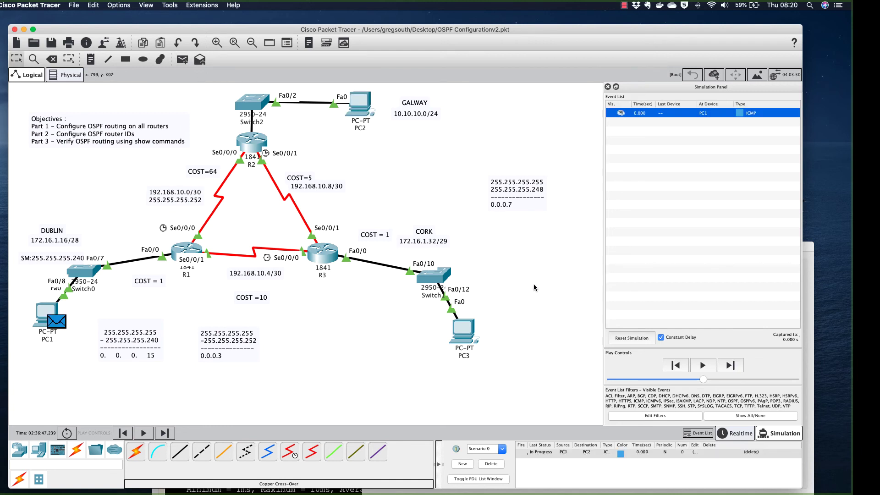
Step the simulation so the ping travels from PC1 to PC2 and its reply returns as far as R2
left_click(730, 365)
left_click(730, 366)
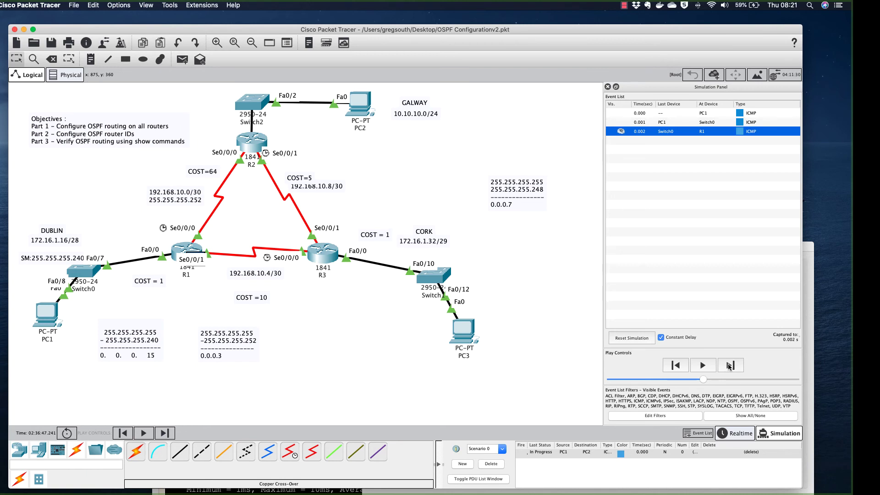
left_click(730, 366)
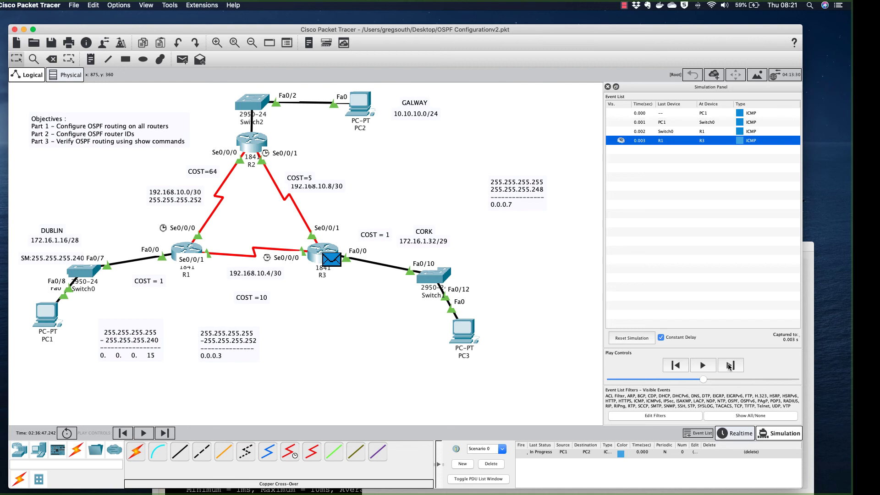
left_click(730, 365)
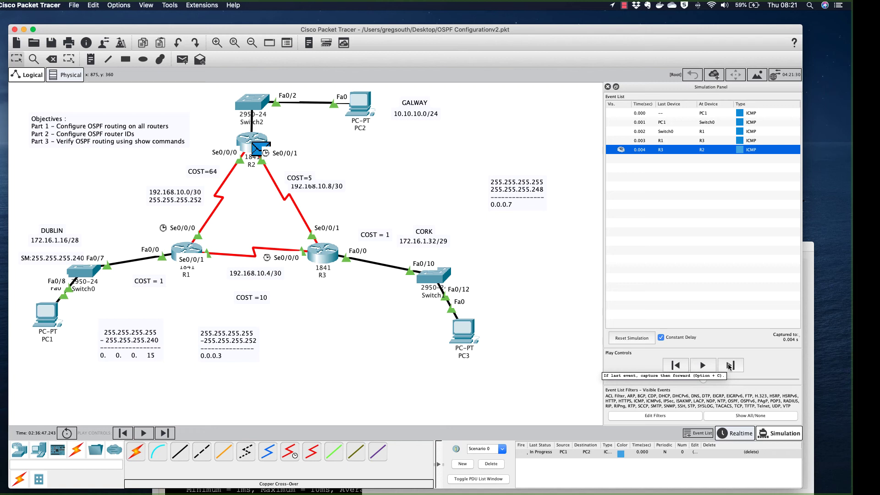
left_click(730, 365)
left_click(729, 365)
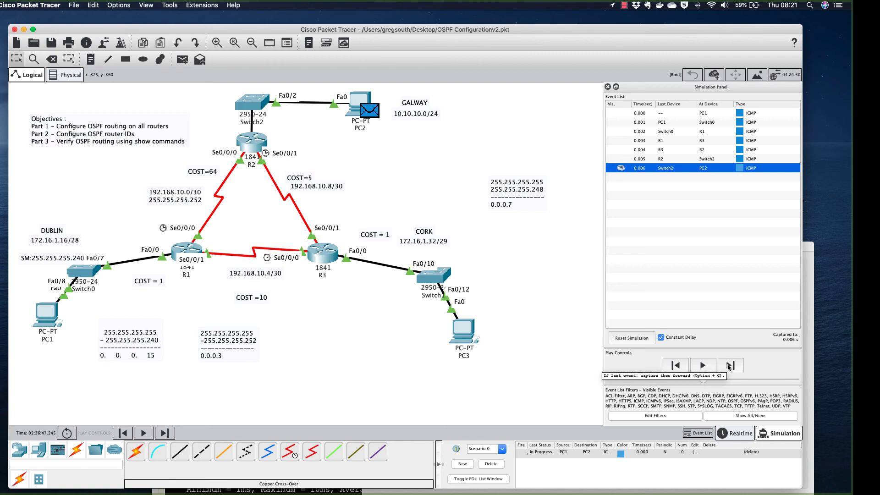
left_click(730, 365)
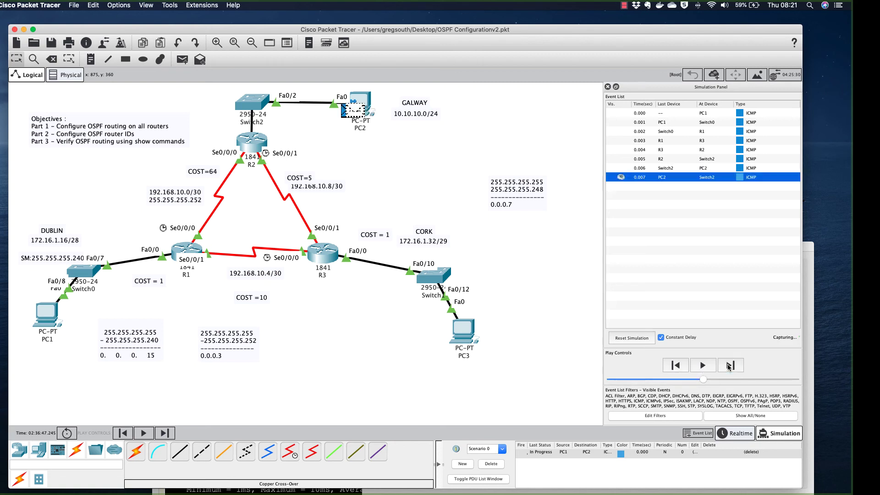
left_click(729, 365)
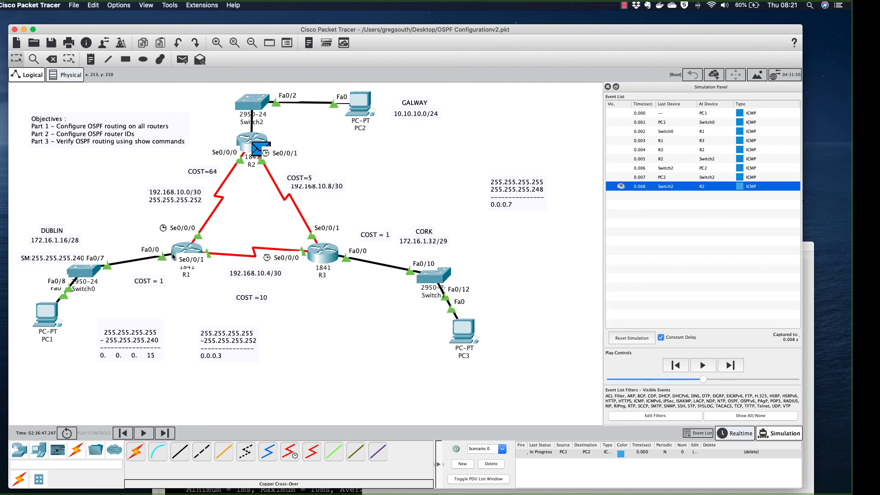
Place a note reading COST = 64 beside R2's Se0/0/1 label in the topology
left_click(307, 152)
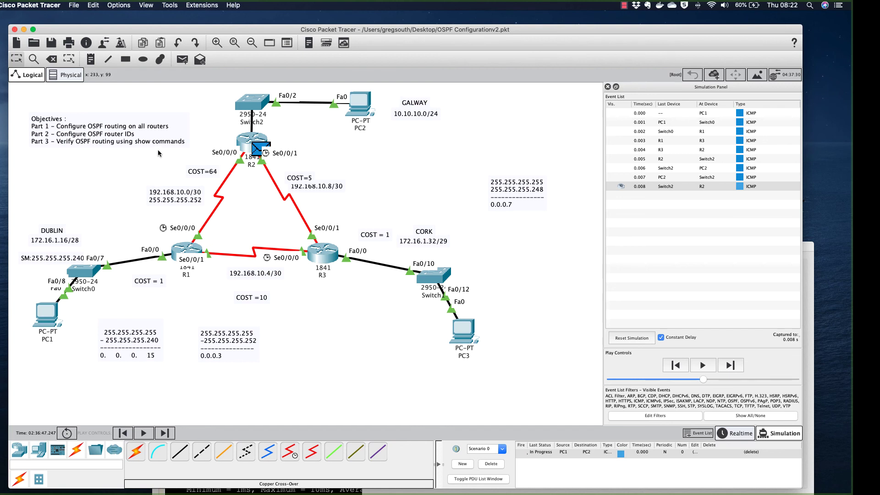
left_click(91, 61)
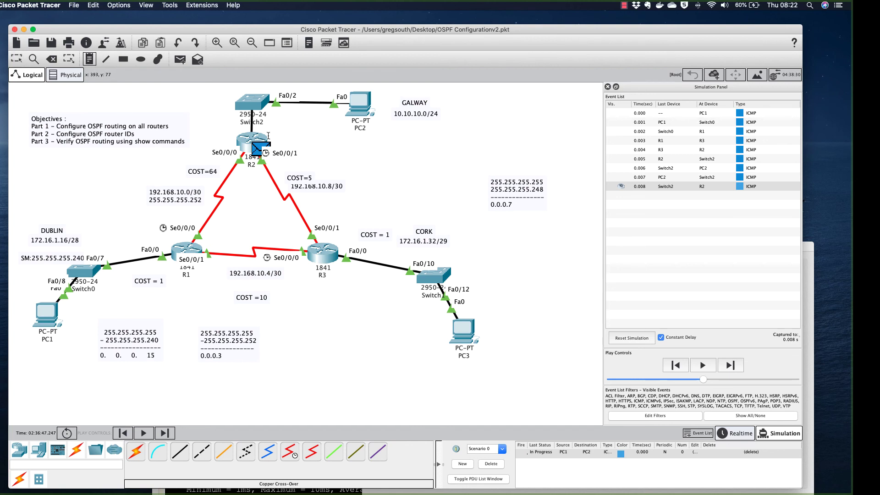
left_click(320, 141)
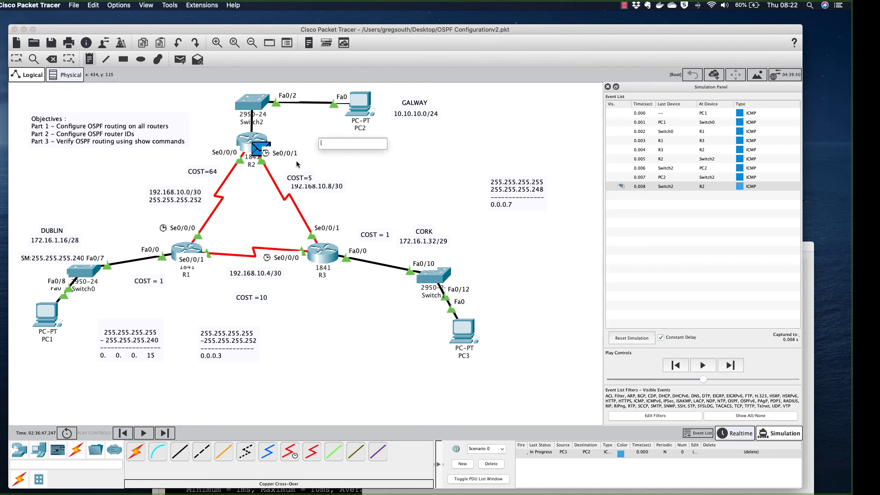
type("COST = 64")
Advance the simulation event by event to carry the ping reply from R2 toward PC1
left_click(728, 368)
left_click(727, 368)
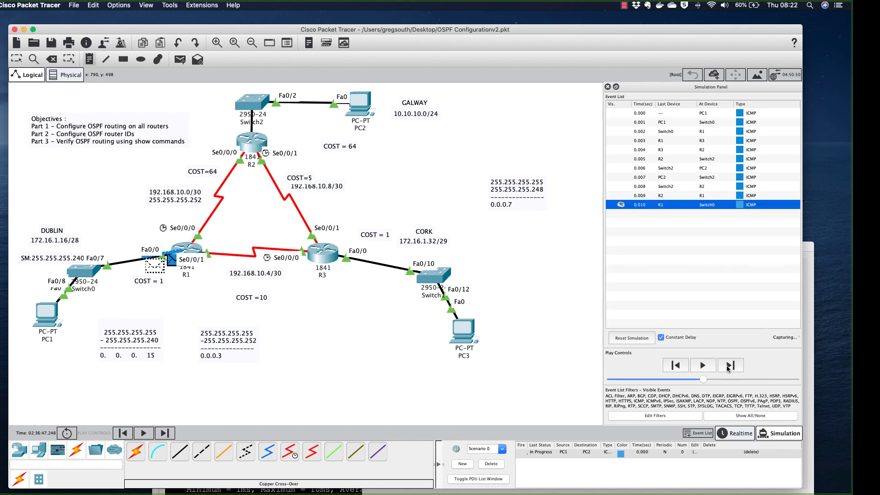